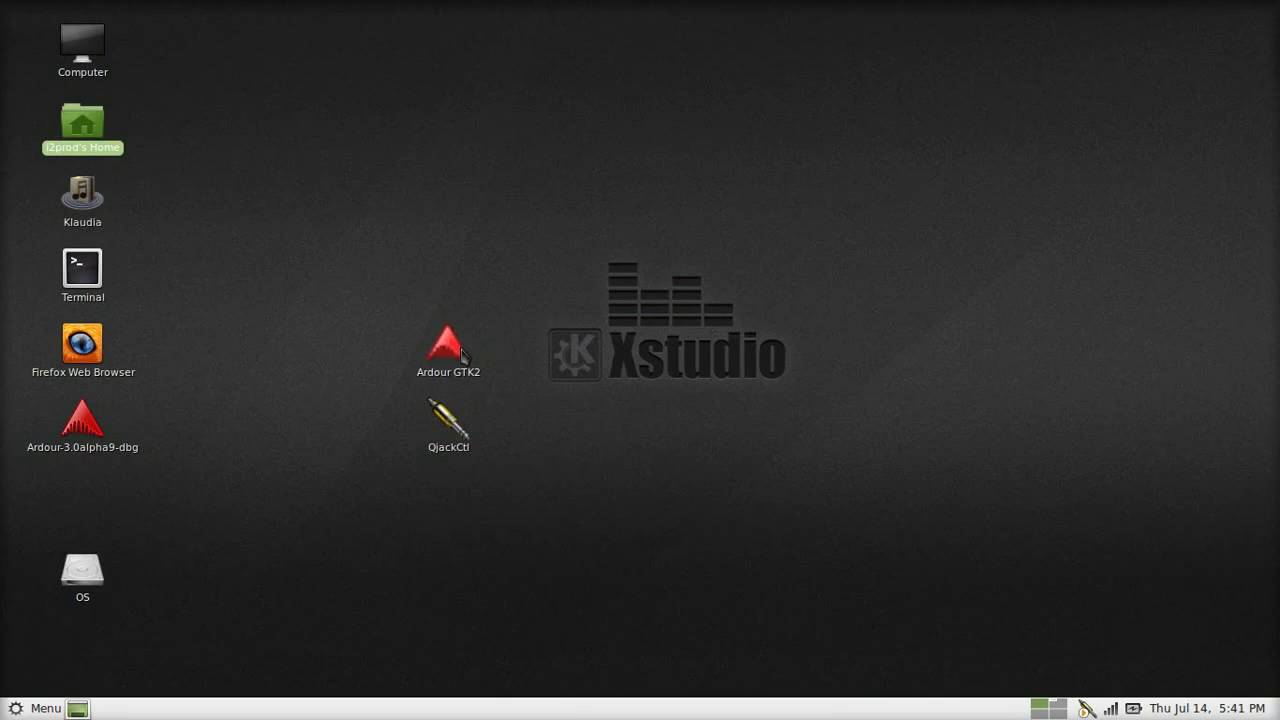
Launch Ardour from the desktop icon, loading the ardour28review session
{"action": "double_click", "coordinate": [447, 347]}
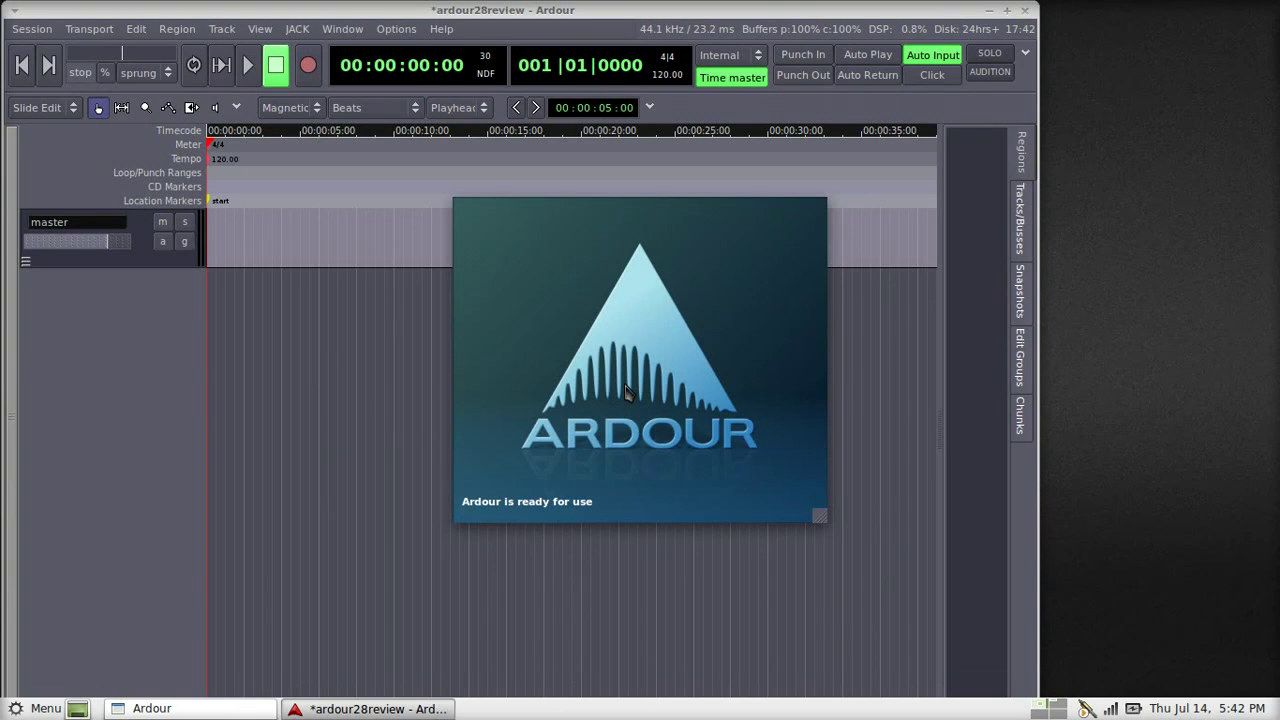
Maximize the editor and browse the Session, Transport, Edit, View, Window and Options menus without choosing anything
{"action": "left_click", "coordinate": [1006, 10]}
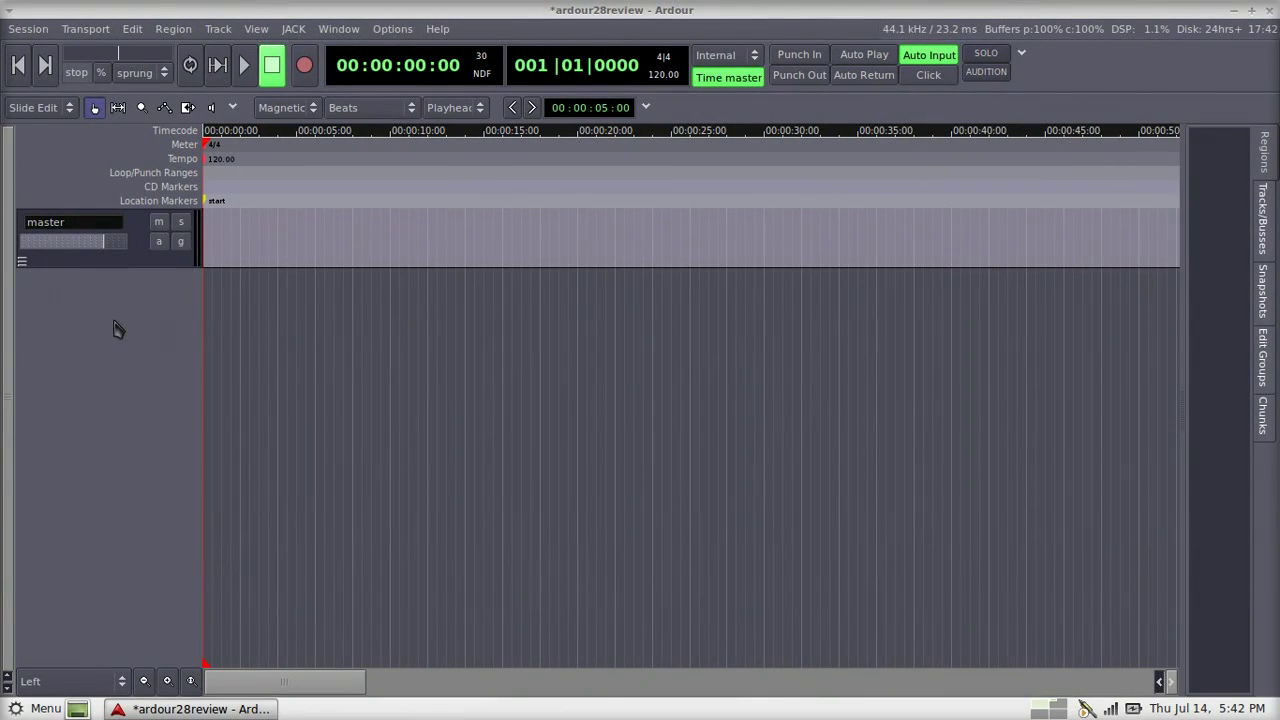
{"action": "left_click", "coordinate": [30, 30]}
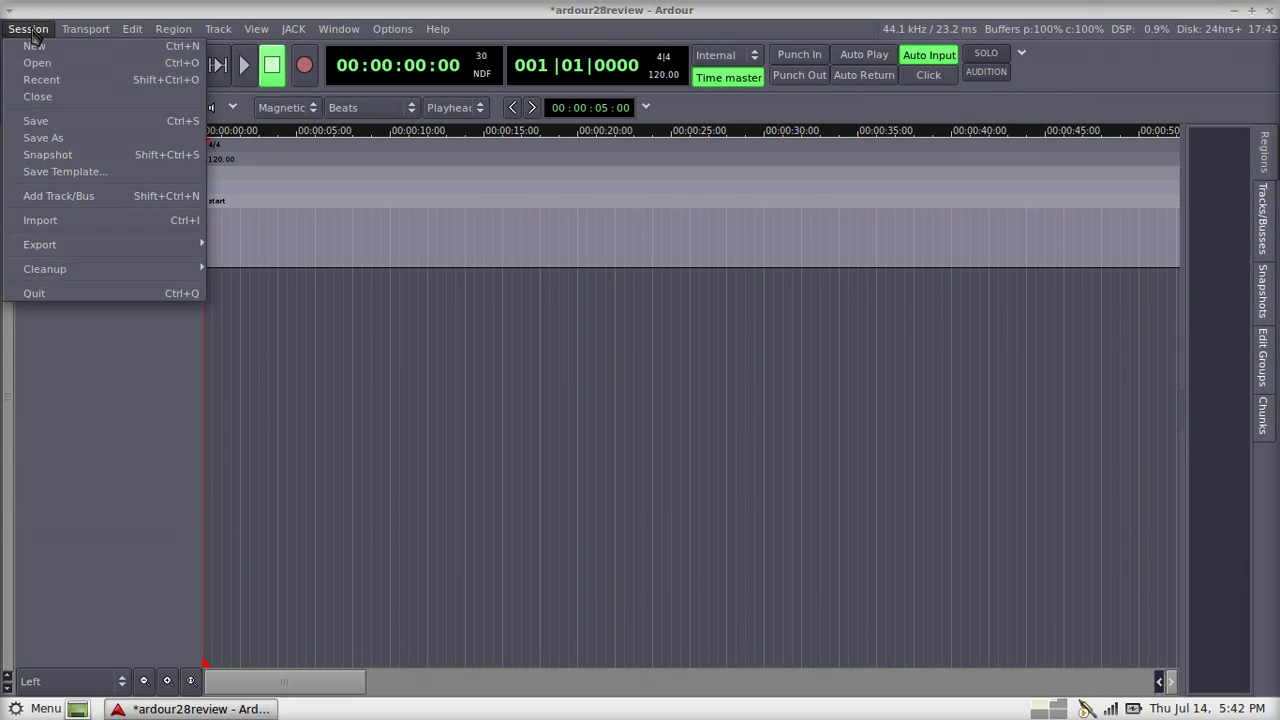
{"action": "mouse_move", "coordinate": [78, 36]}
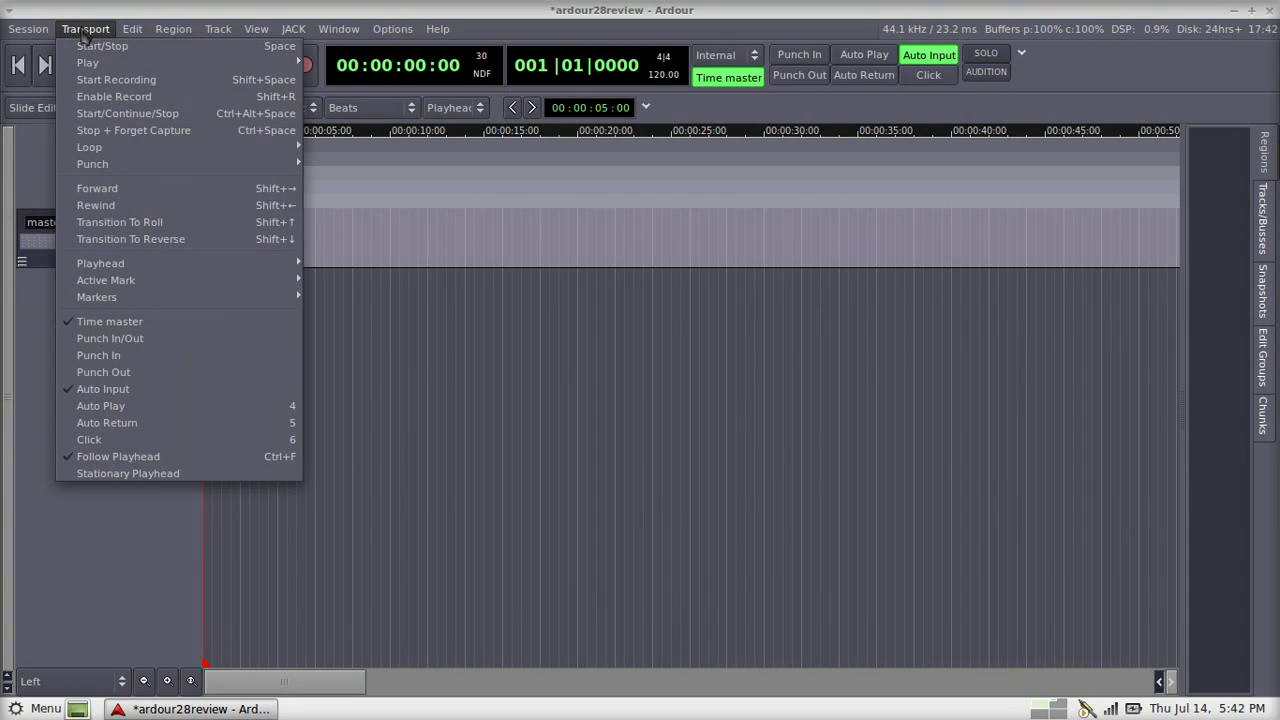
{"action": "mouse_move", "coordinate": [137, 34]}
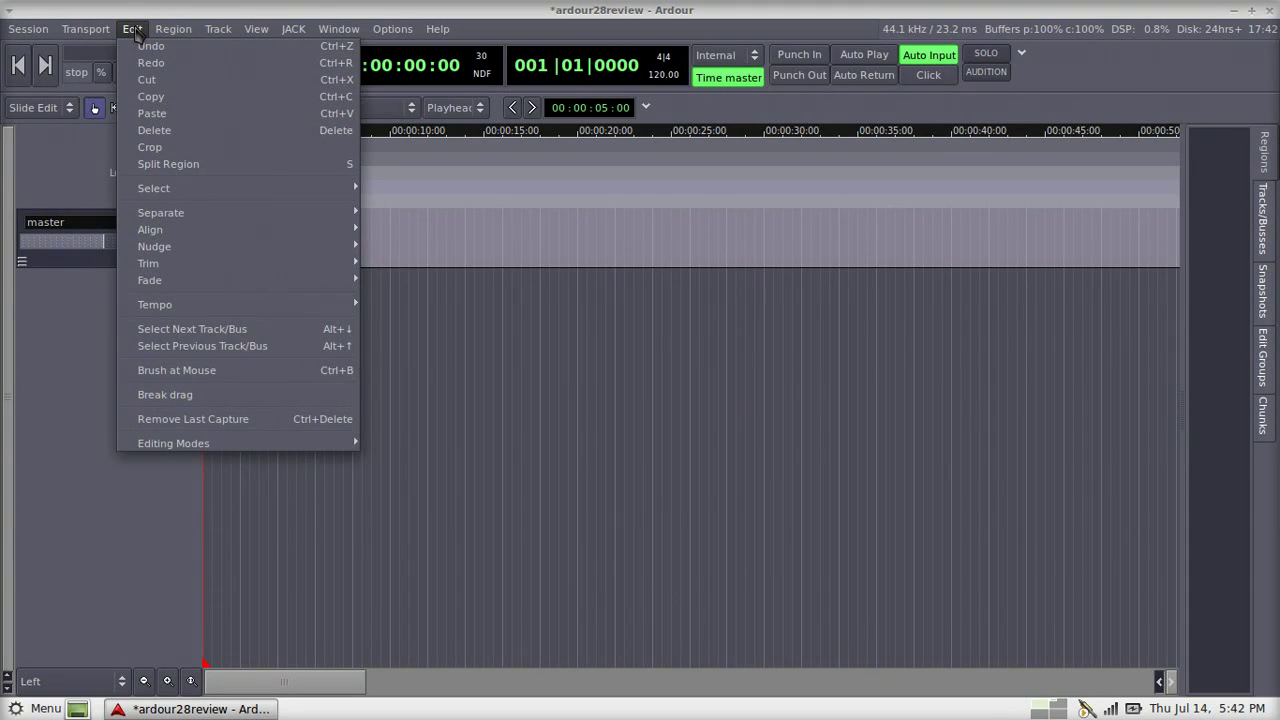
{"action": "mouse_move", "coordinate": [180, 34]}
{"action": "mouse_move", "coordinate": [224, 34]}
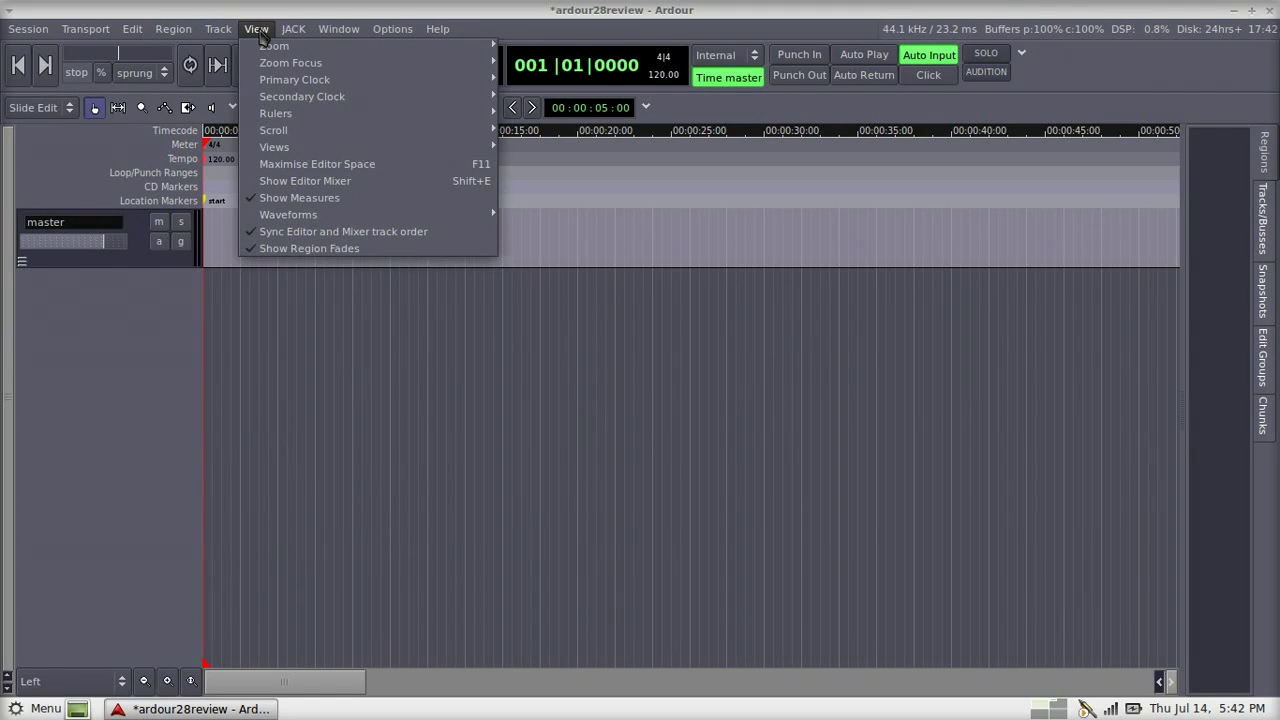
{"action": "mouse_move", "coordinate": [297, 38]}
{"action": "mouse_move", "coordinate": [340, 43]}
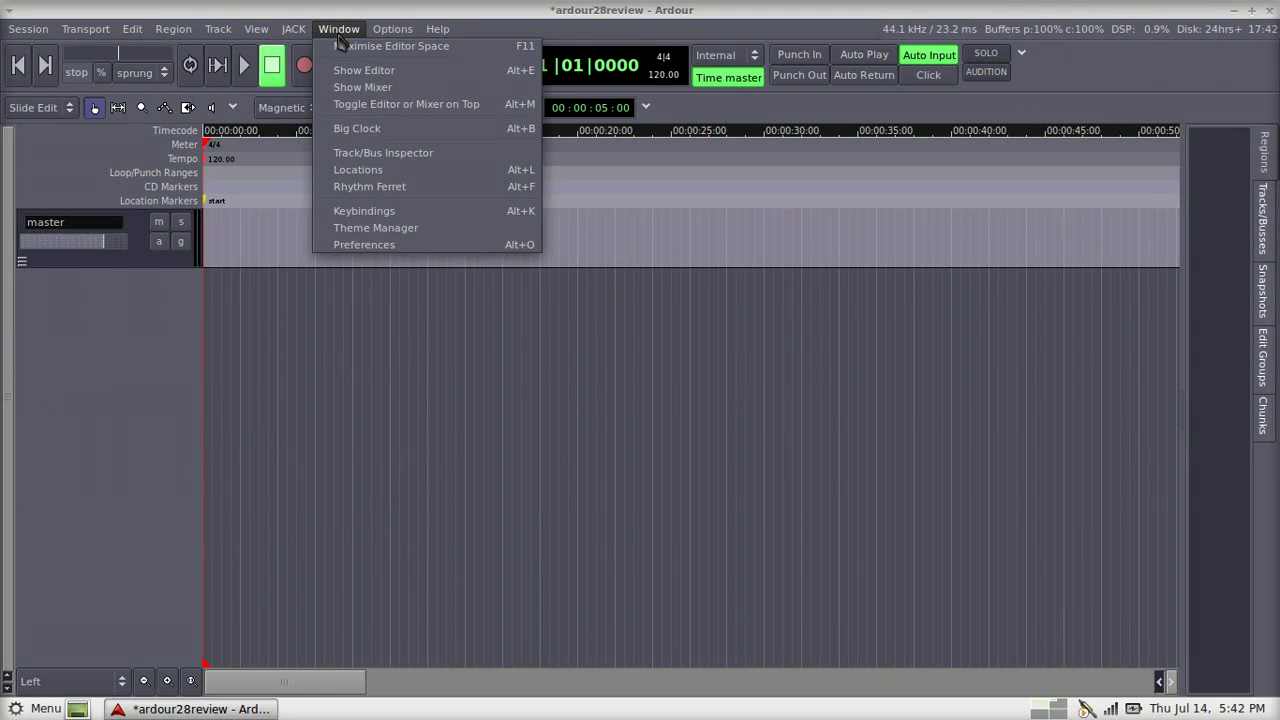
{"action": "mouse_move", "coordinate": [380, 40]}
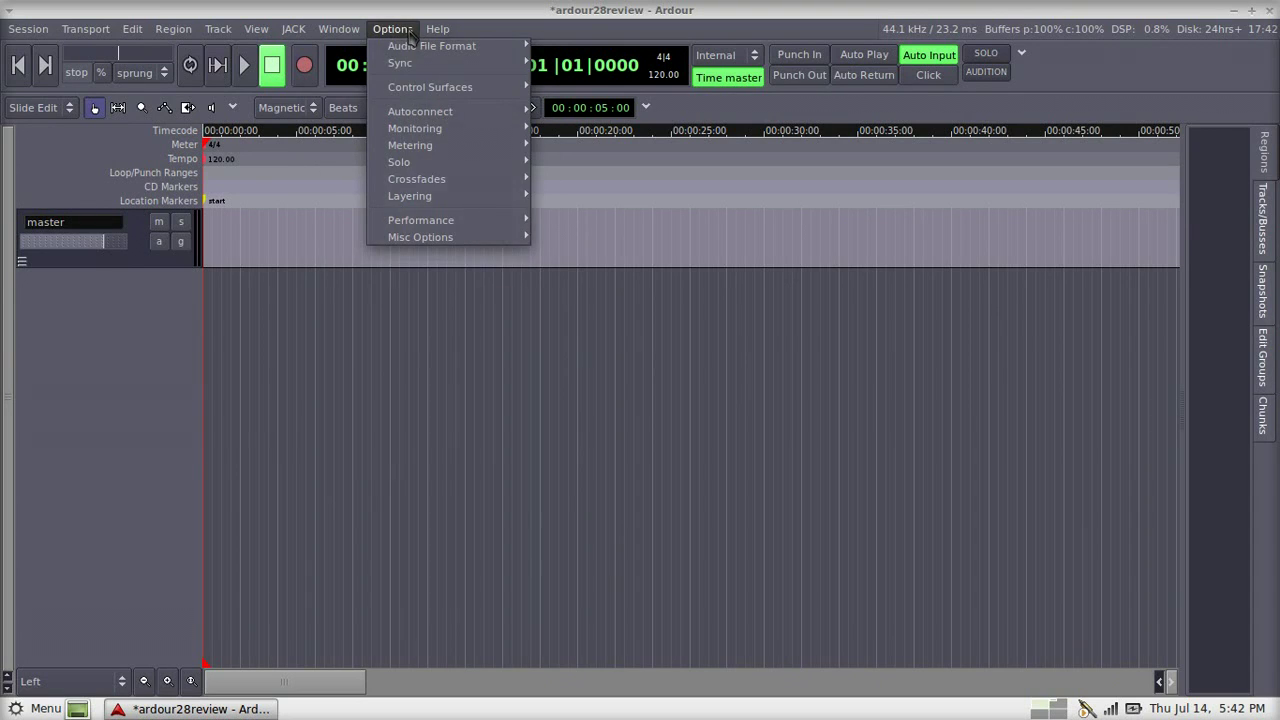
{"action": "left_click", "coordinate": [190, 185]}
Add two stereo audio tracks, Audio 1 and Audio 2, below the master bus
{"action": "double_click", "coordinate": [130, 320]}
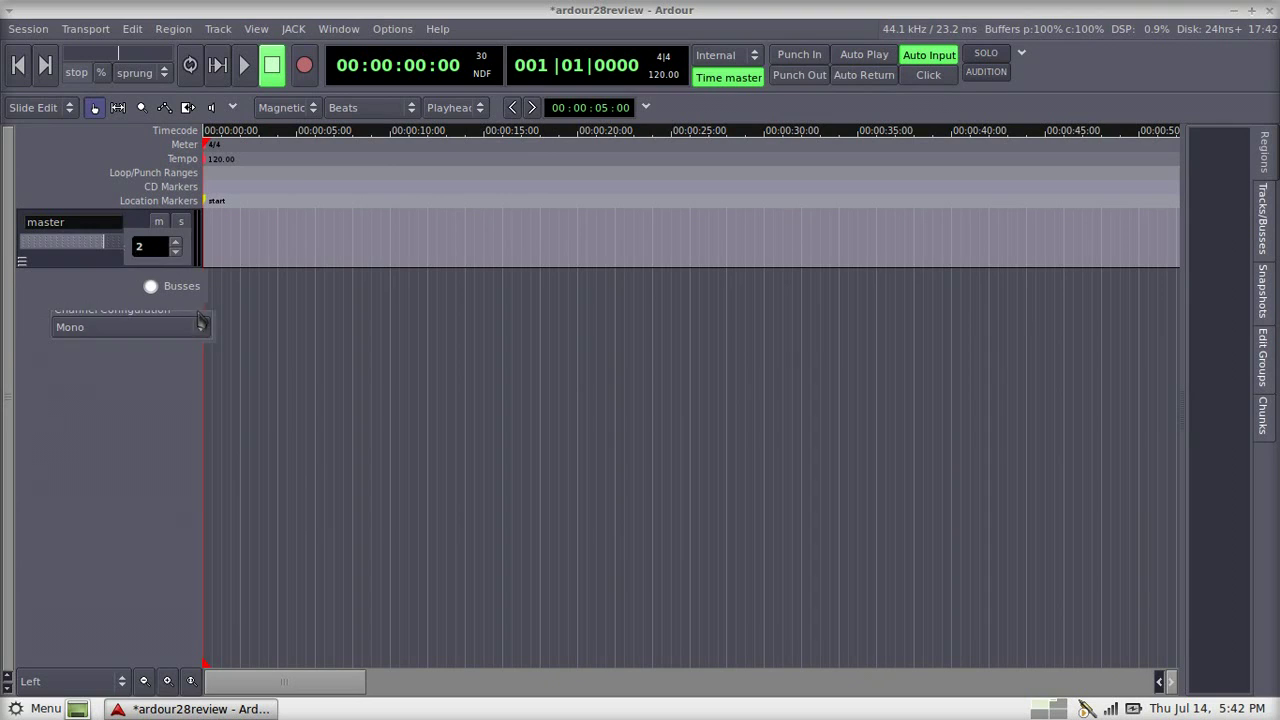
{"action": "left_click", "coordinate": [200, 322]}
{"action": "left_click", "coordinate": [180, 343]}
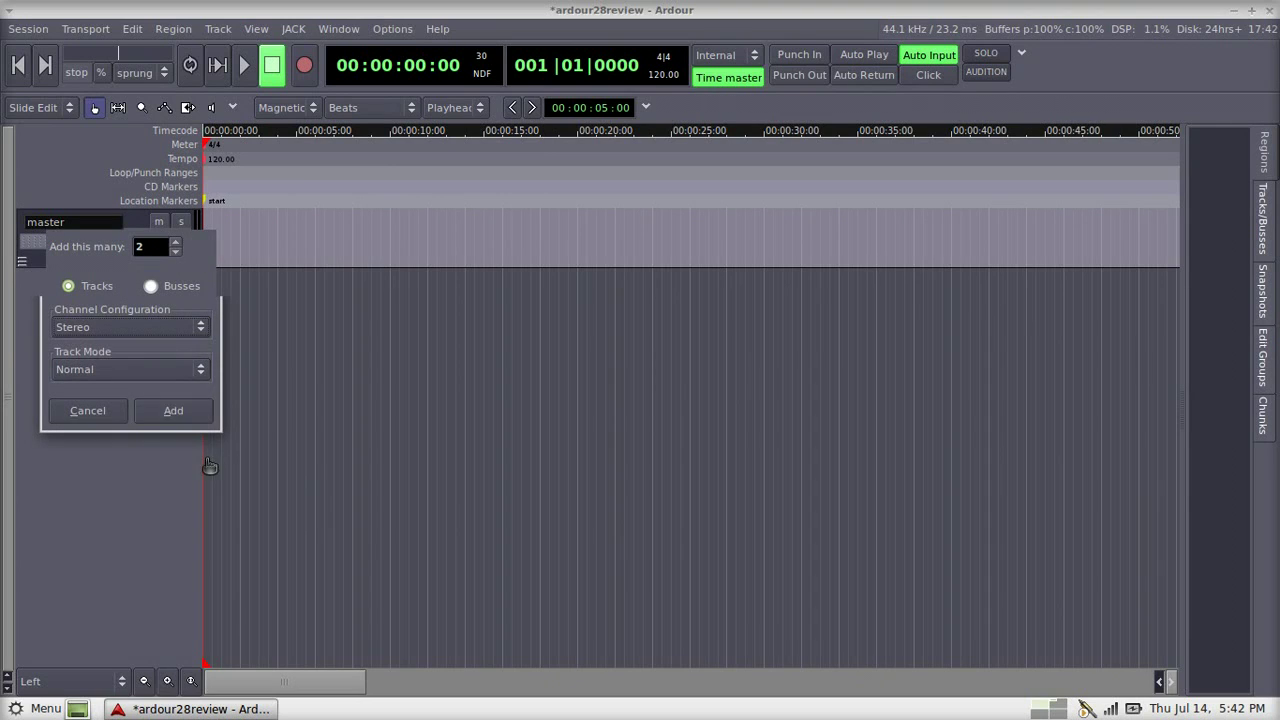
{"action": "left_click", "coordinate": [172, 411]}
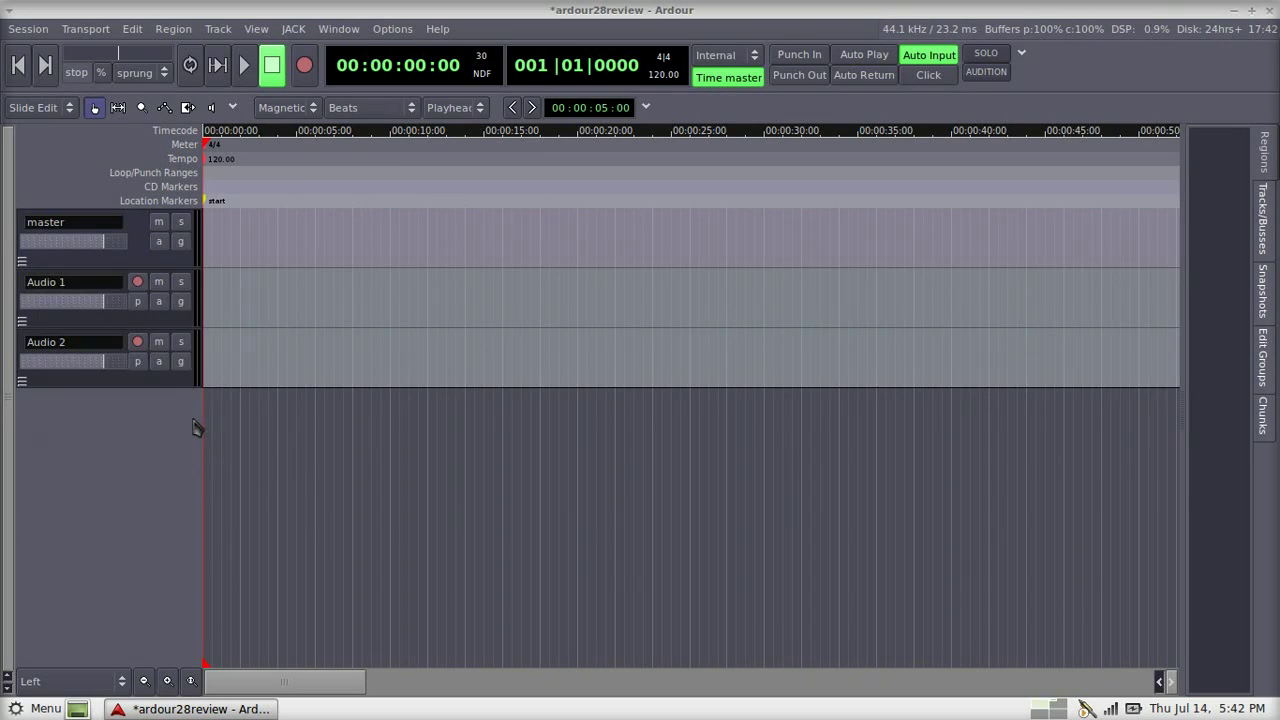
{"action": "left_click", "coordinate": [45, 107]}
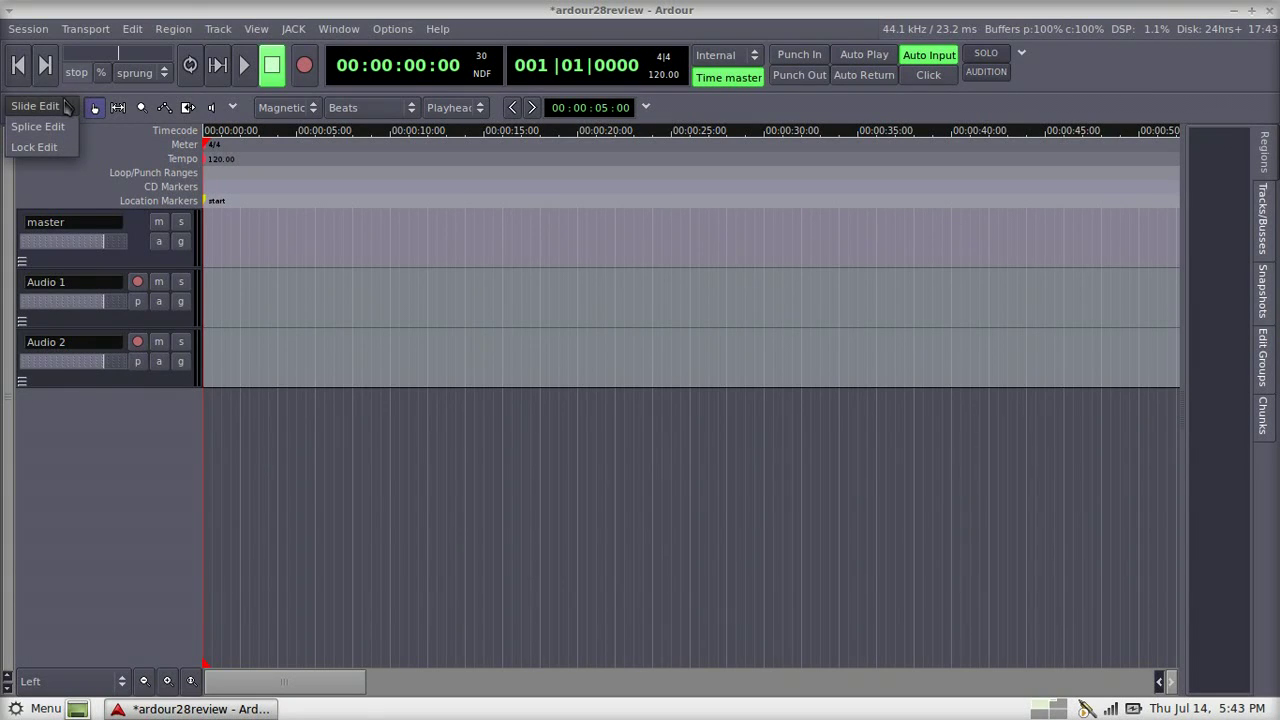
{"action": "left_click", "coordinate": [68, 106]}
{"action": "left_click", "coordinate": [97, 107]}
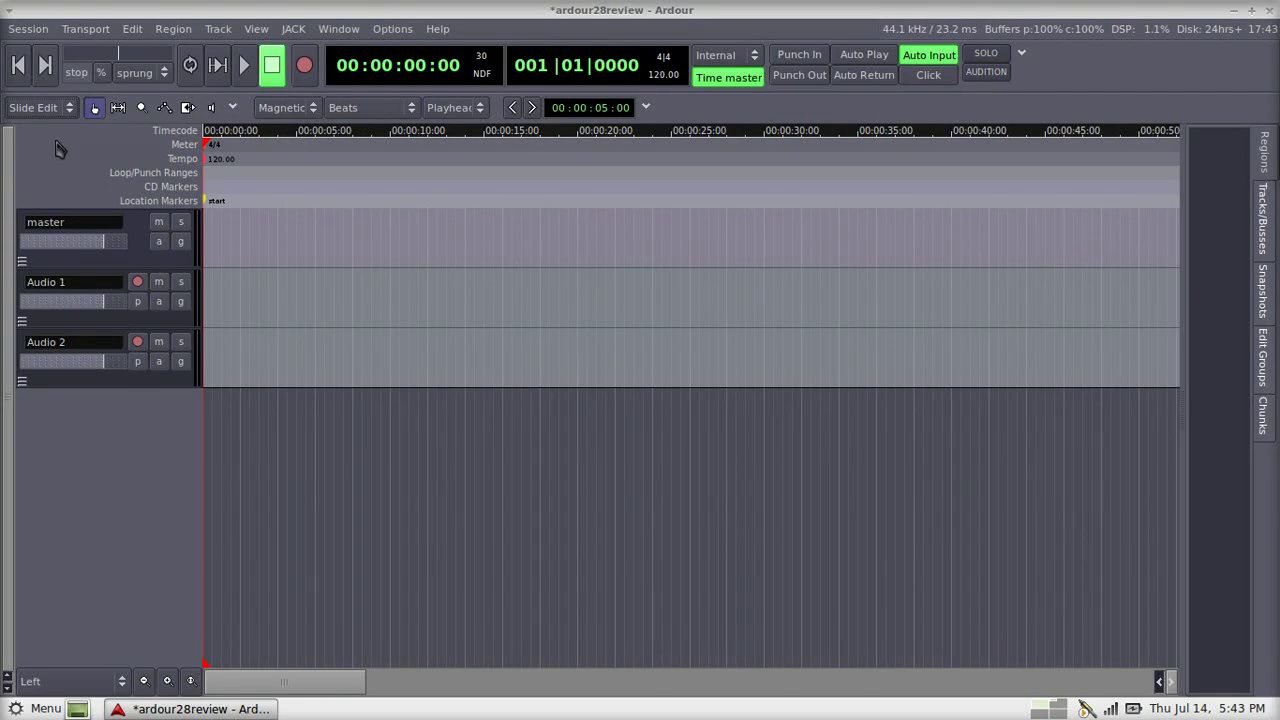
{"action": "left_click", "coordinate": [290, 107]}
{"action": "left_click", "coordinate": [316, 48]}
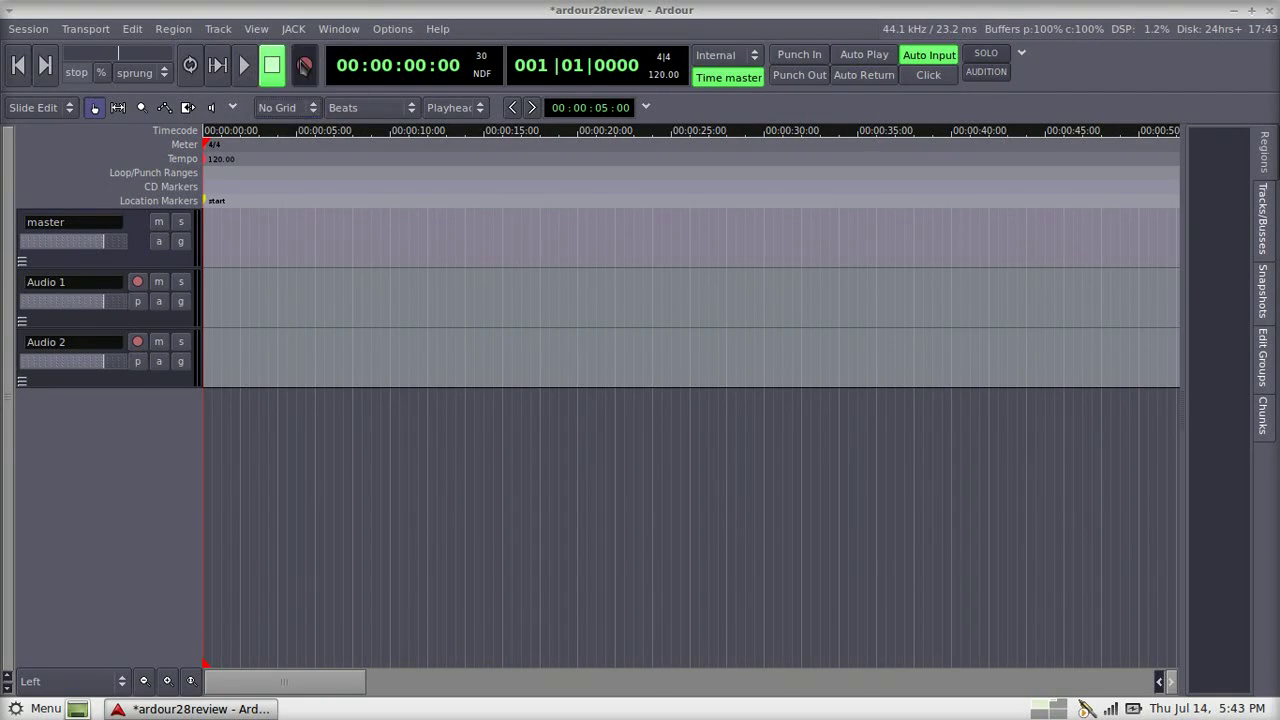
{"action": "left_click", "coordinate": [382, 111]}
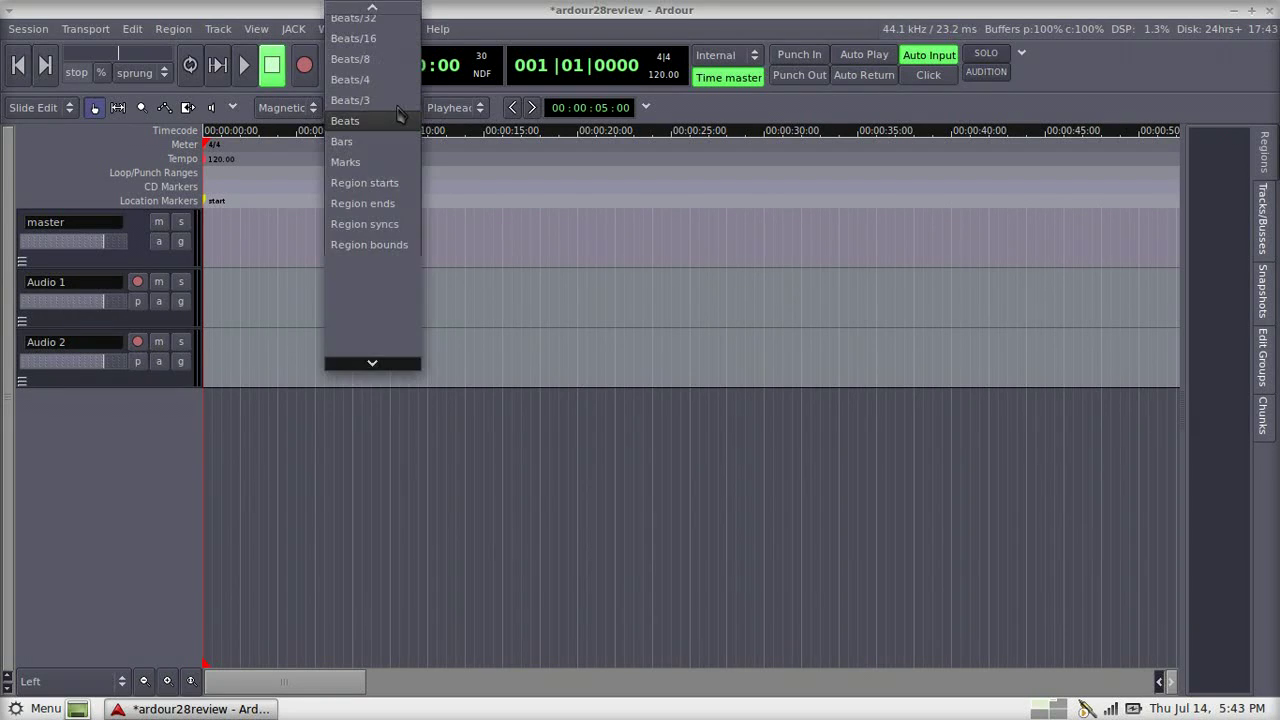
{"action": "scroll", "coordinate": [396, 118], "scroll_direction": "up", "scroll_amount": 3}
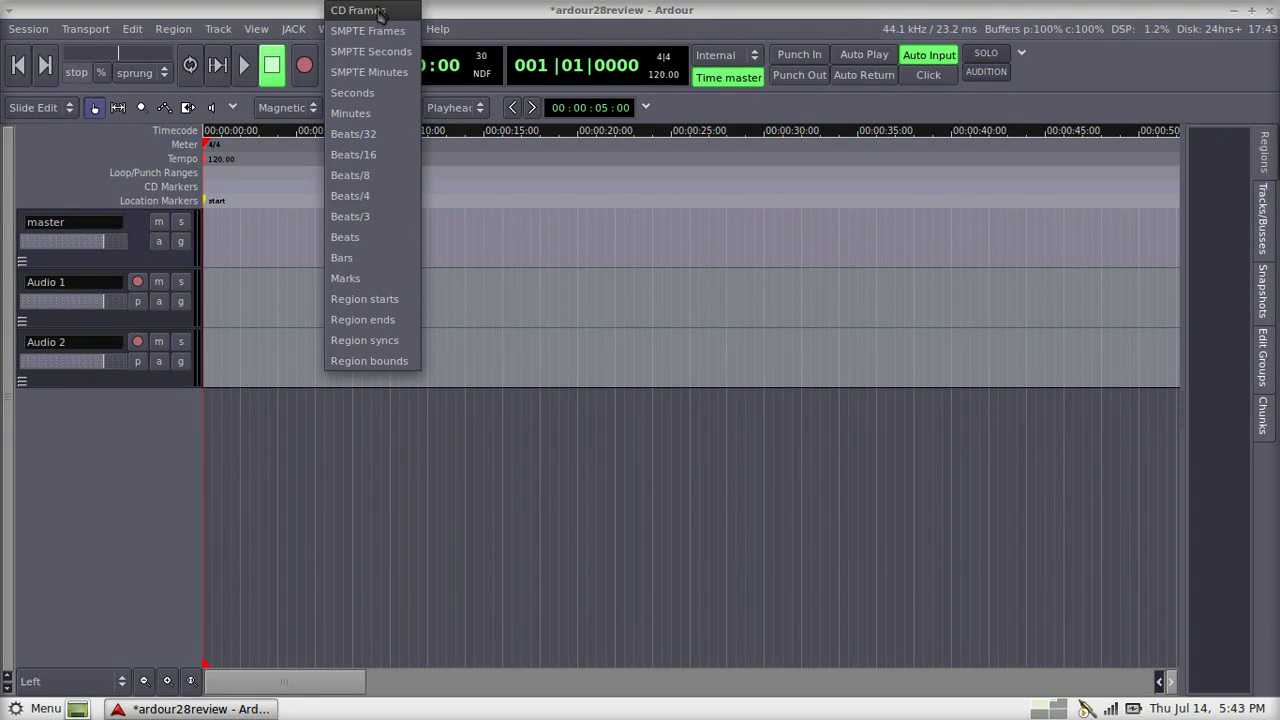
{"action": "left_click", "coordinate": [369, 246]}
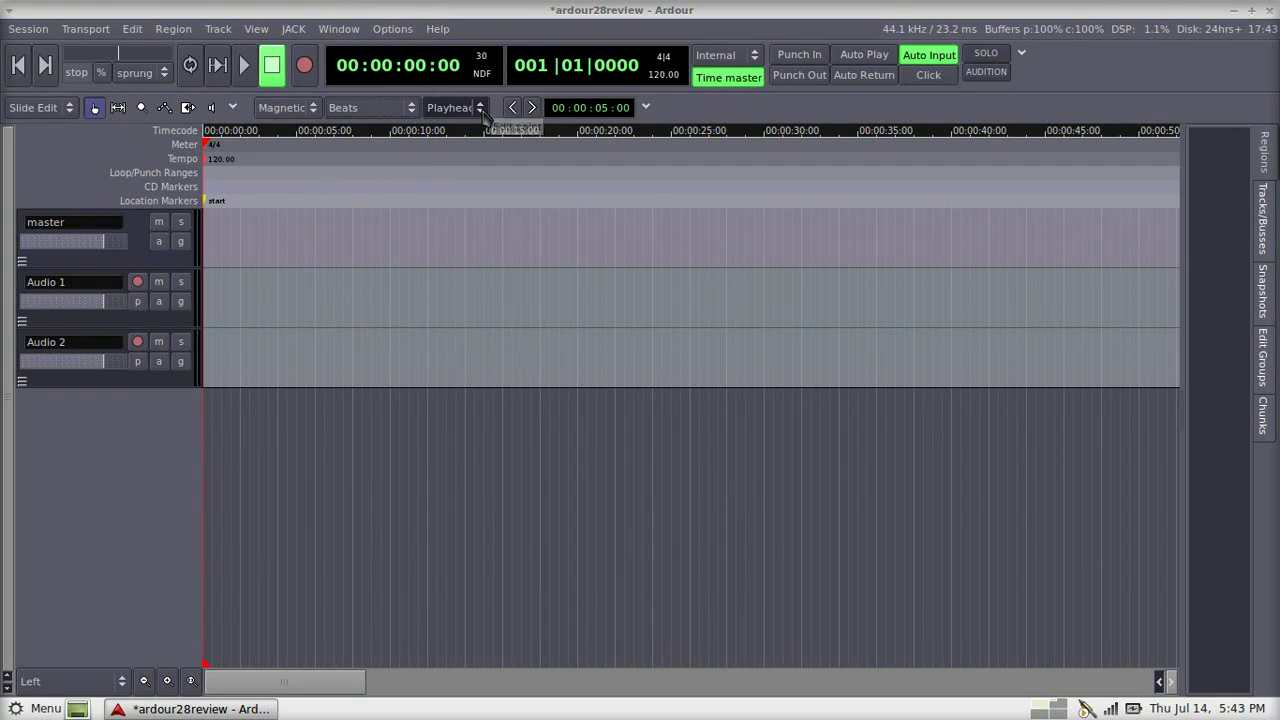
Show the mixer and disconnect Audio 1's inputs from system:capture_1 and system:capture_2
{"action": "left_click", "coordinate": [350, 28]}
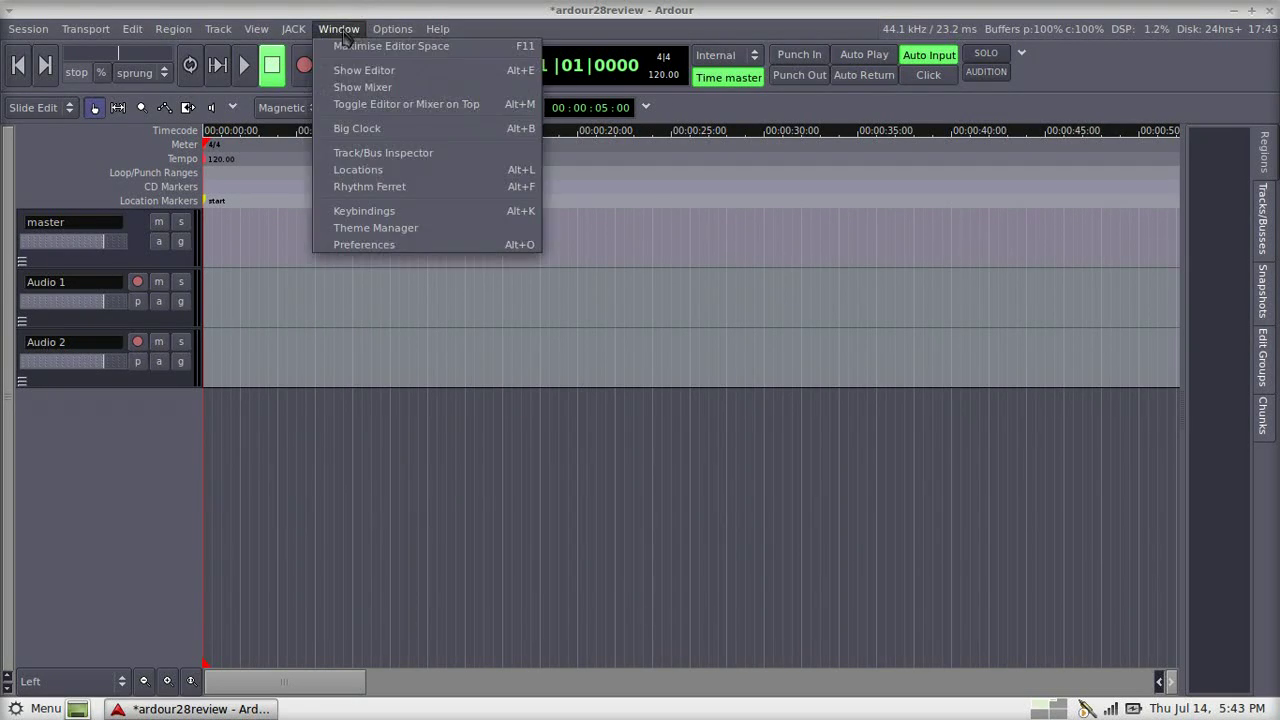
{"action": "left_click", "coordinate": [352, 89]}
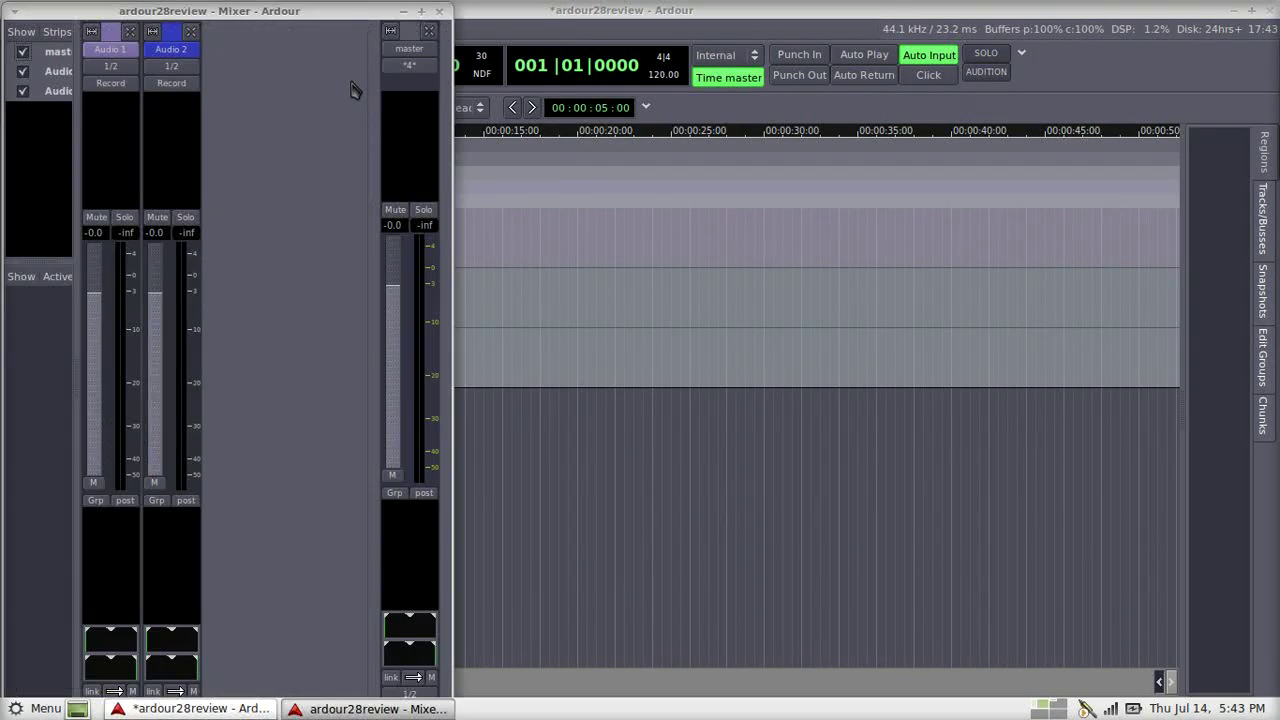
{"action": "left_click", "coordinate": [110, 67]}
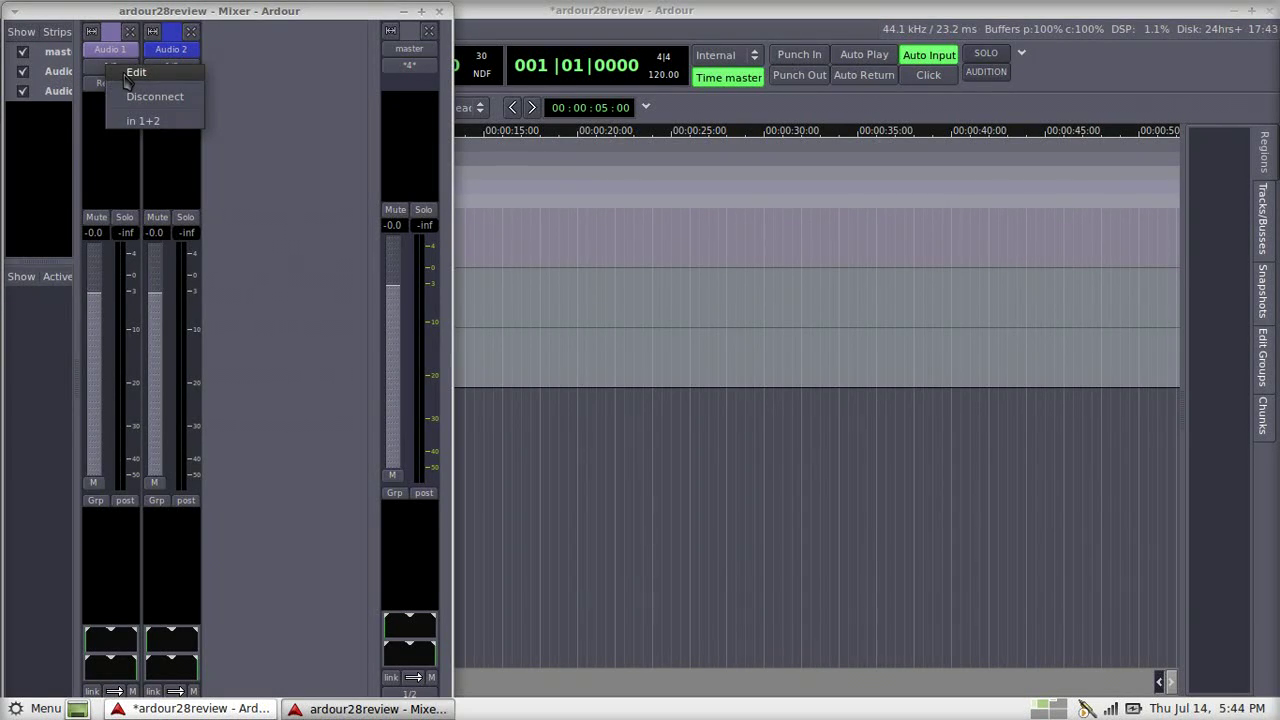
{"action": "left_click", "coordinate": [135, 73]}
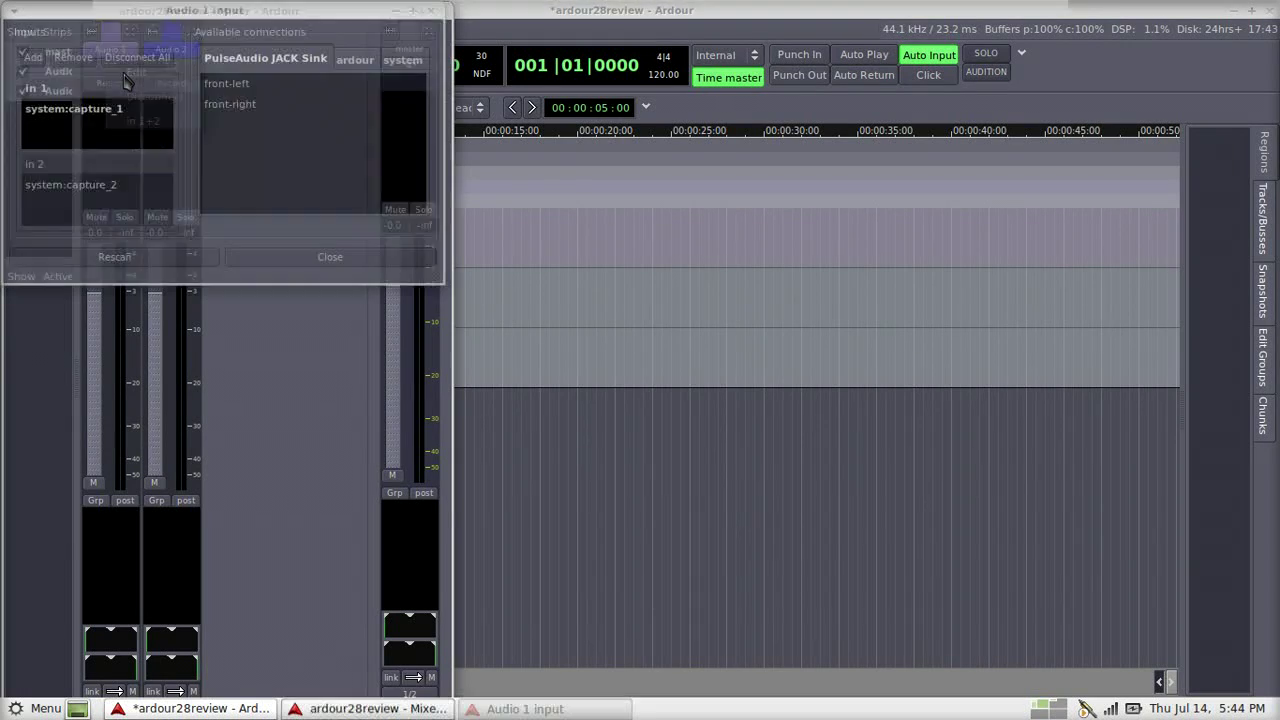
{"action": "left_click", "coordinate": [359, 59]}
{"action": "left_click", "coordinate": [402, 64]}
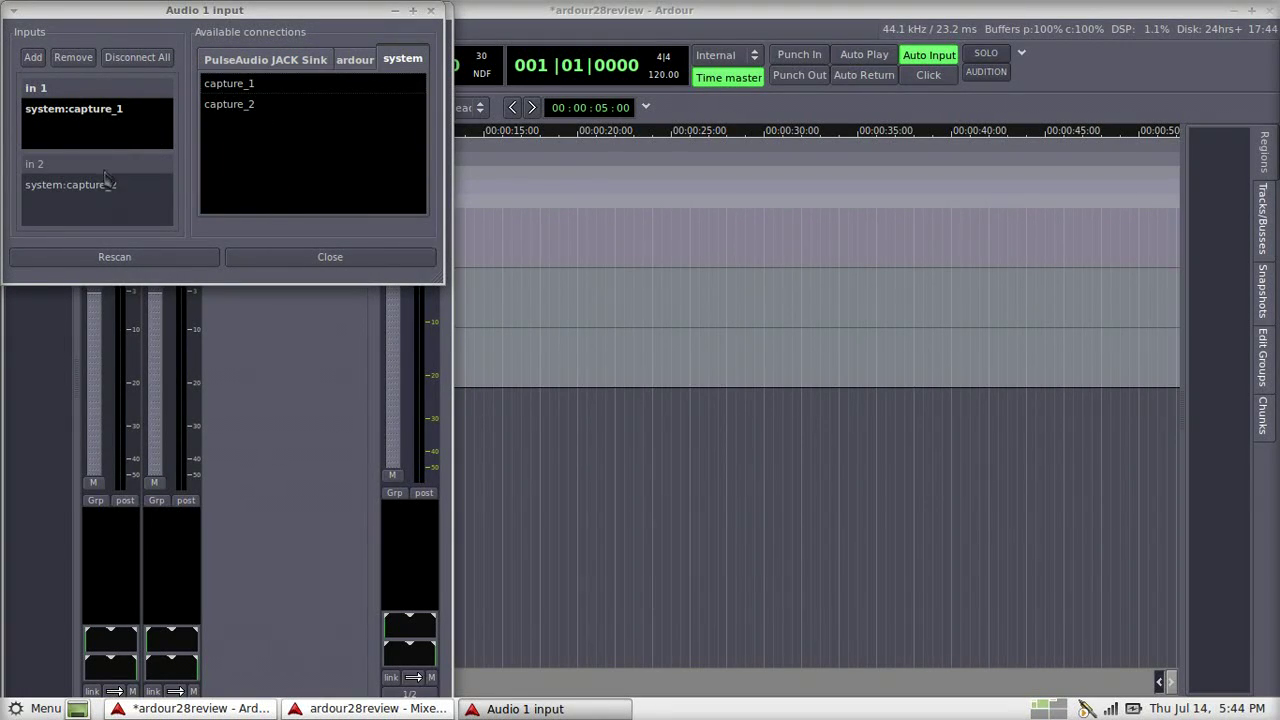
{"action": "left_click", "coordinate": [115, 118]}
{"action": "left_click", "coordinate": [100, 185]}
{"action": "left_click", "coordinate": [328, 260]}
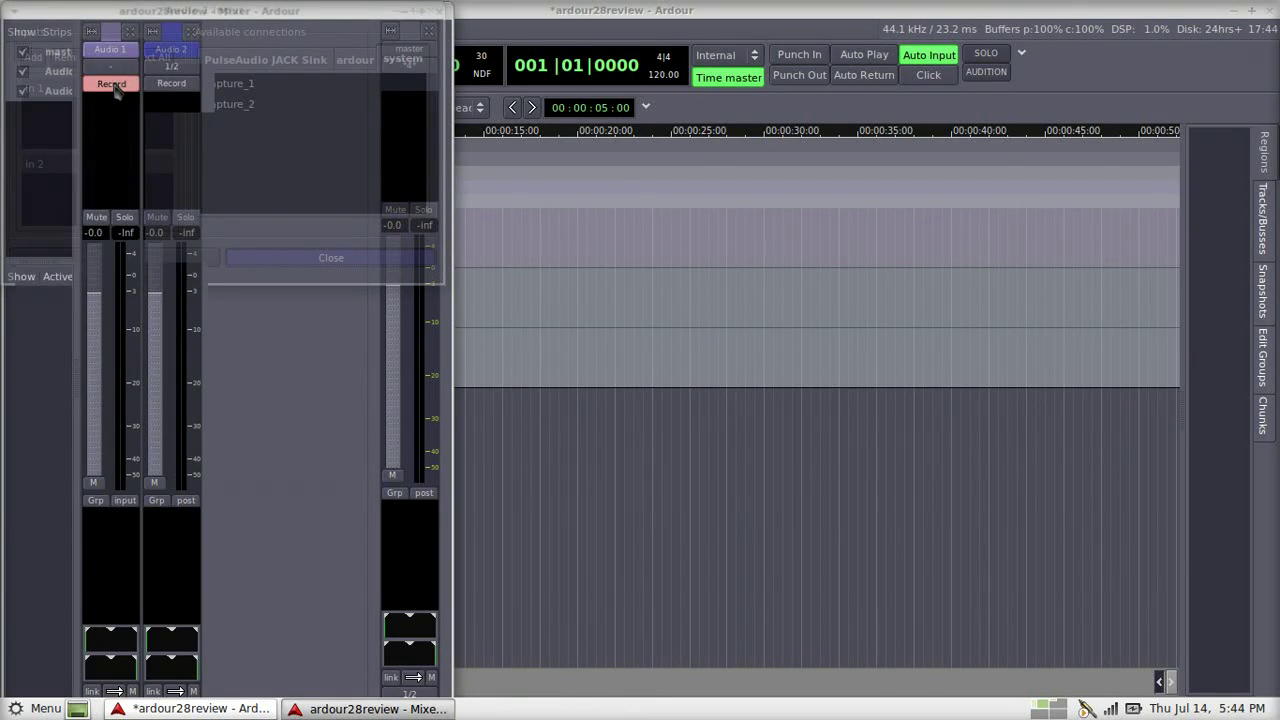
Open the Plugin Manager from Audio 1's processor box and browse the plugins sorted by Category
{"action": "right_click", "coordinate": [108, 157]}
{"action": "mouse_move", "coordinate": [112, 155]}
{"action": "left_click", "coordinate": [300, 172]}
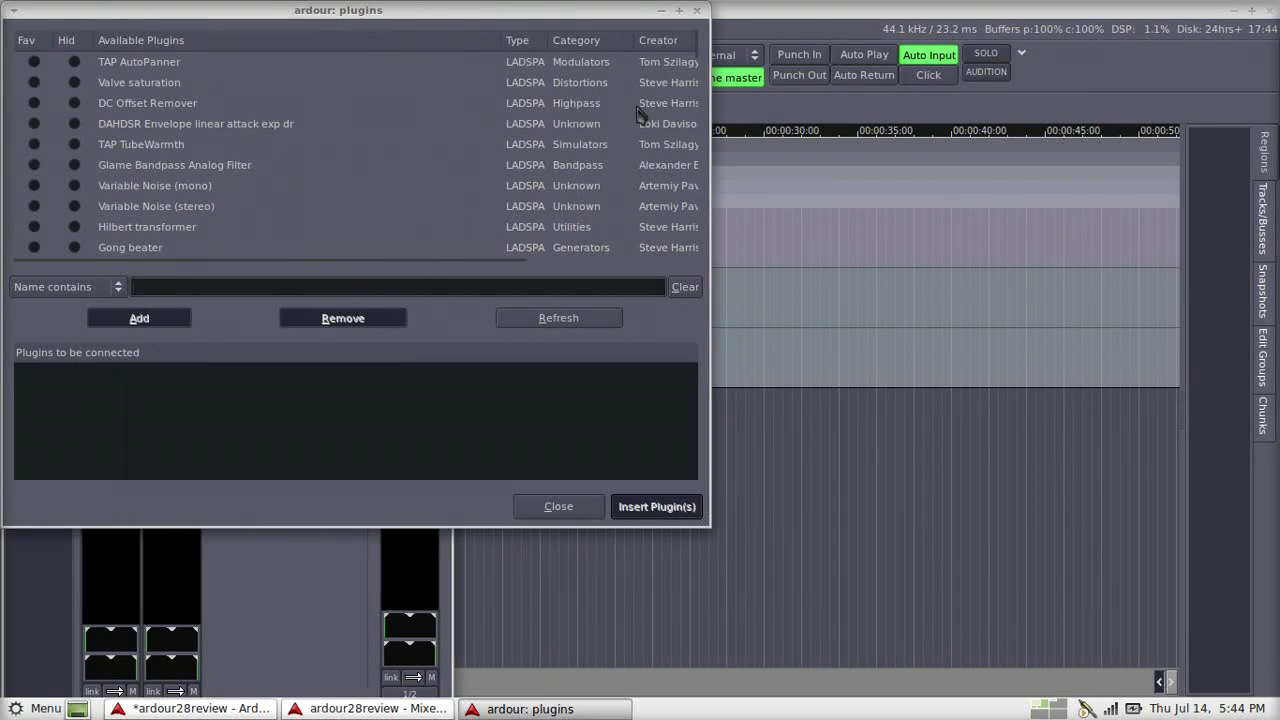
{"action": "scroll", "coordinate": [378, 150], "scroll_direction": "down", "scroll_amount": 10}
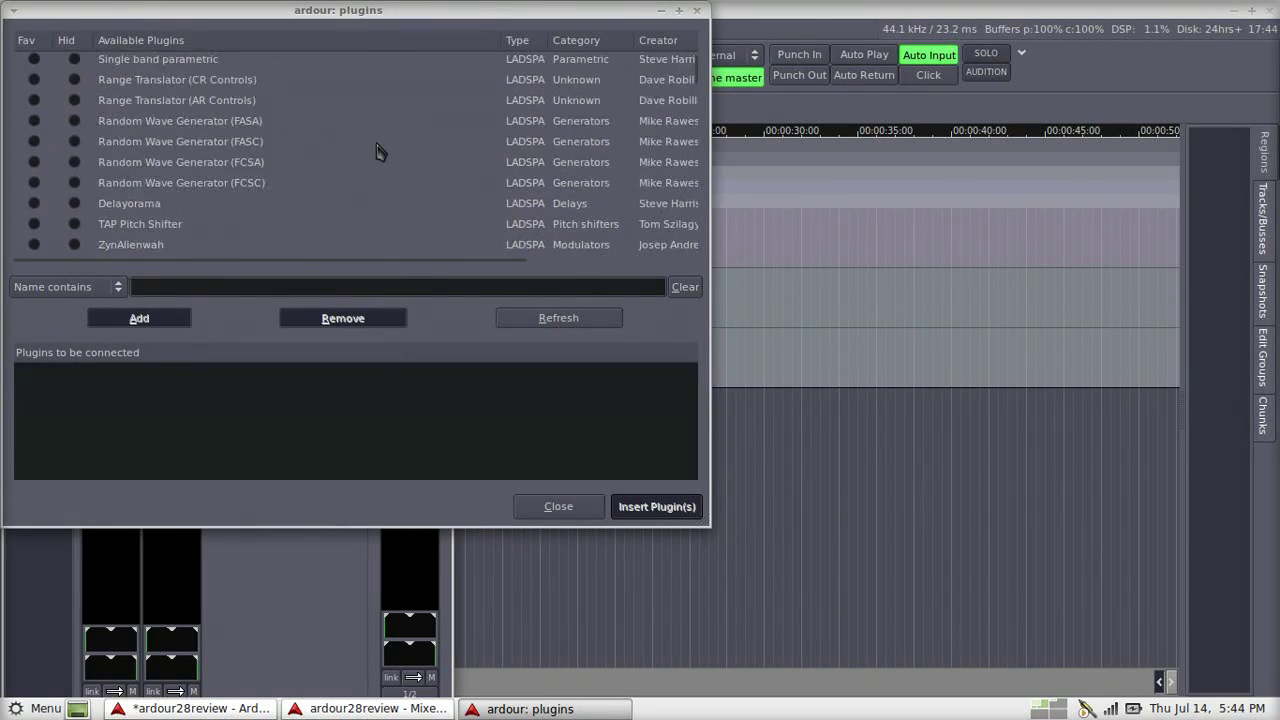
{"action": "scroll", "coordinate": [378, 150], "scroll_direction": "down", "scroll_amount": 5}
{"action": "left_click", "coordinate": [575, 42]}
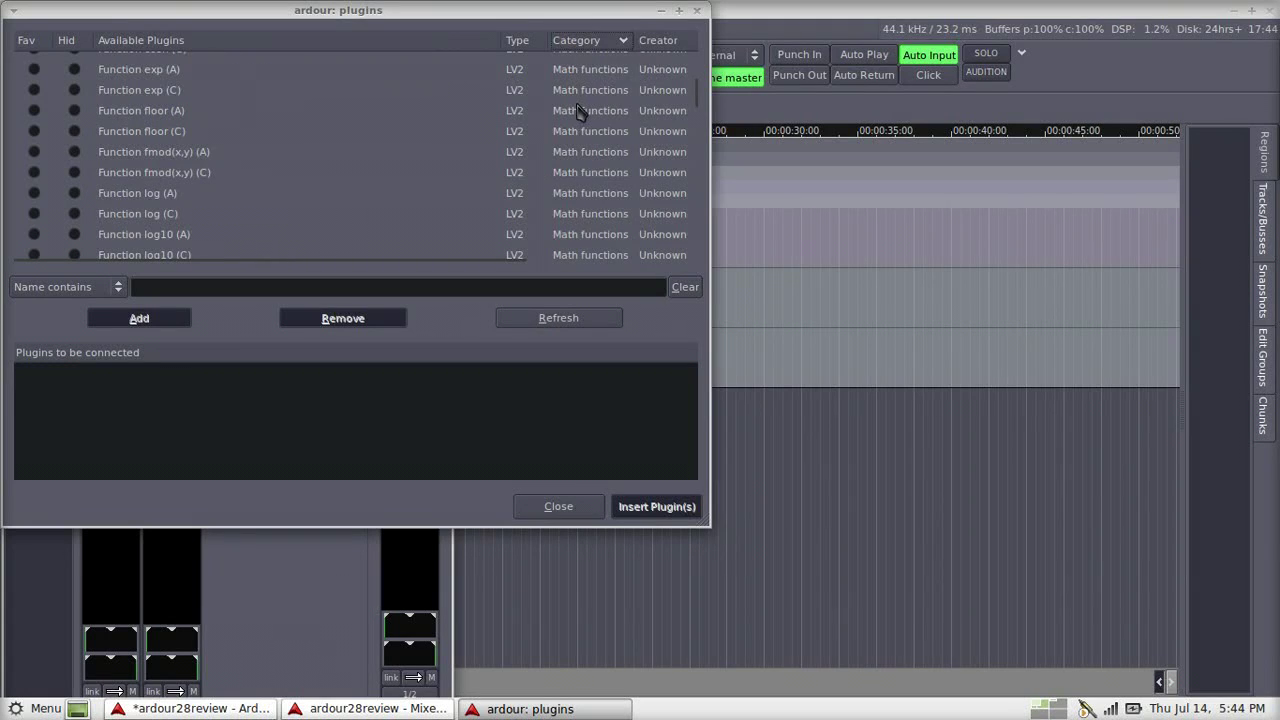
{"action": "scroll", "coordinate": [577, 110], "scroll_direction": "down", "scroll_amount": 15}
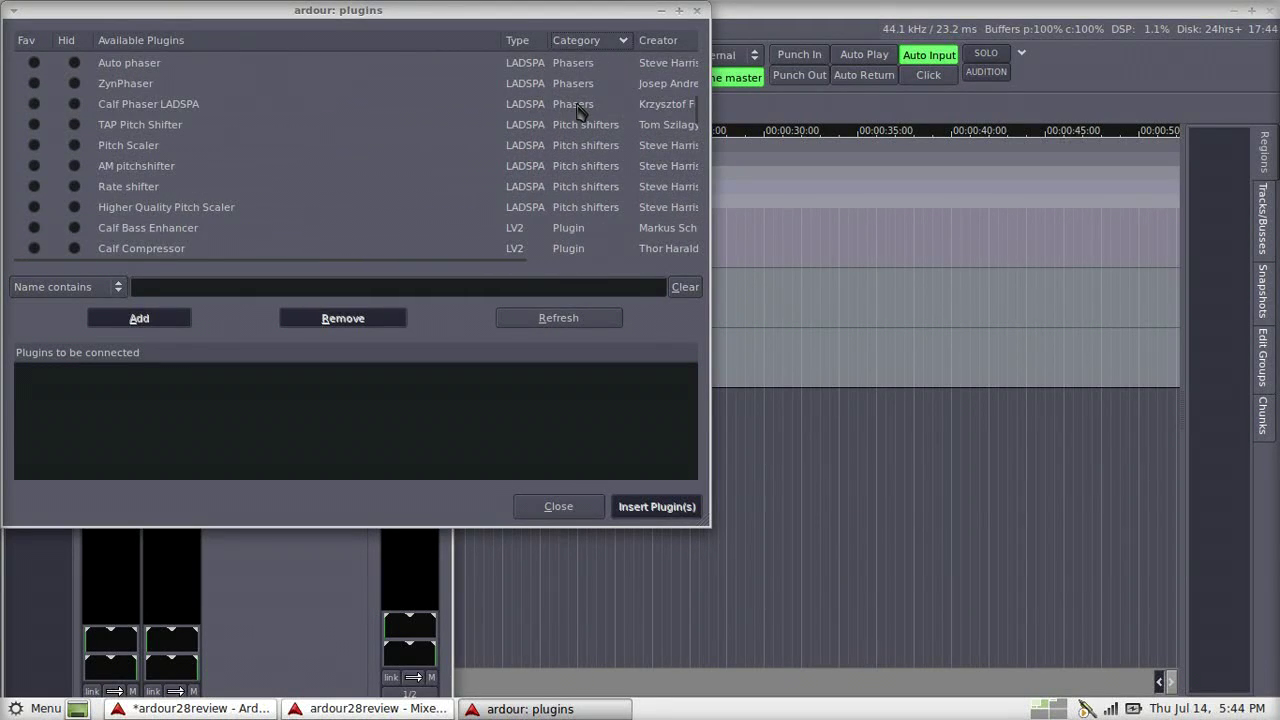
{"action": "scroll", "coordinate": [577, 110], "scroll_direction": "down", "scroll_amount": 15}
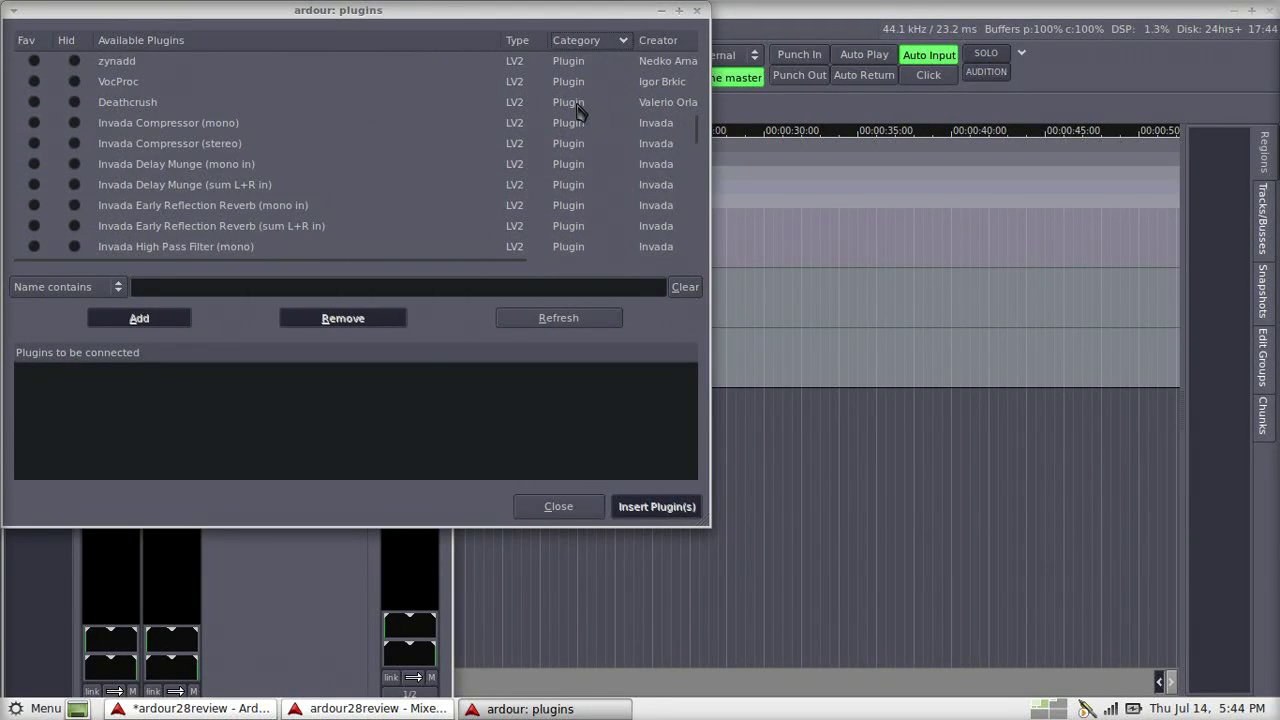
{"action": "scroll", "coordinate": [577, 110], "scroll_direction": "down", "scroll_amount": 3}
{"action": "left_click", "coordinate": [556, 506]}
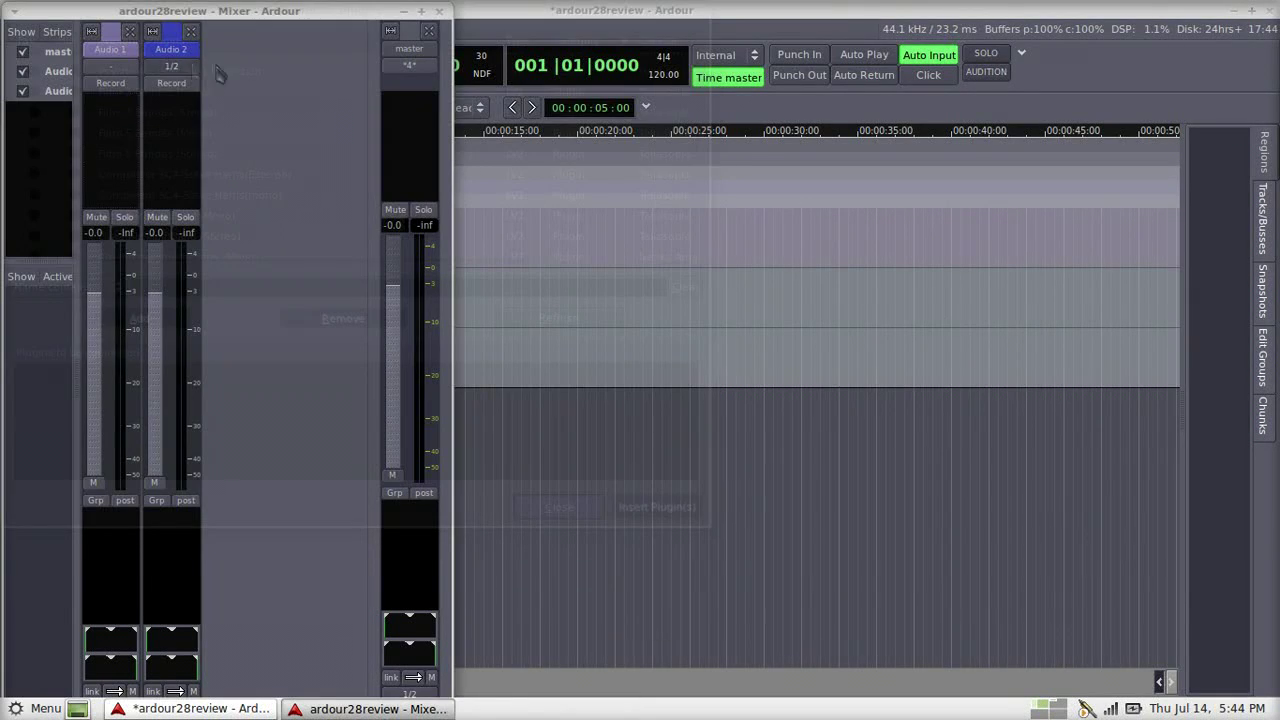
Browse the plugin choices for Audio 1 without adding any plugin
{"action": "right_click", "coordinate": [113, 127]}
{"action": "mouse_move", "coordinate": [165, 128]}
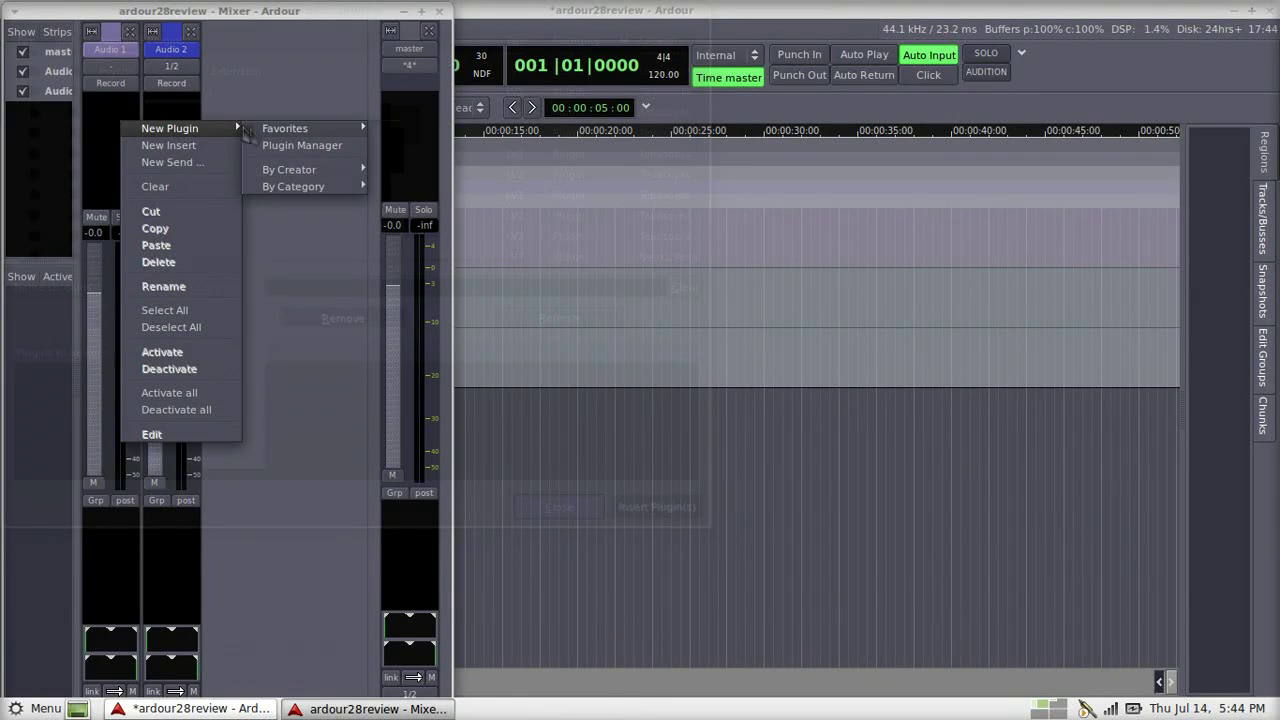
{"action": "mouse_move", "coordinate": [320, 193]}
{"action": "mouse_move", "coordinate": [422, 226]}
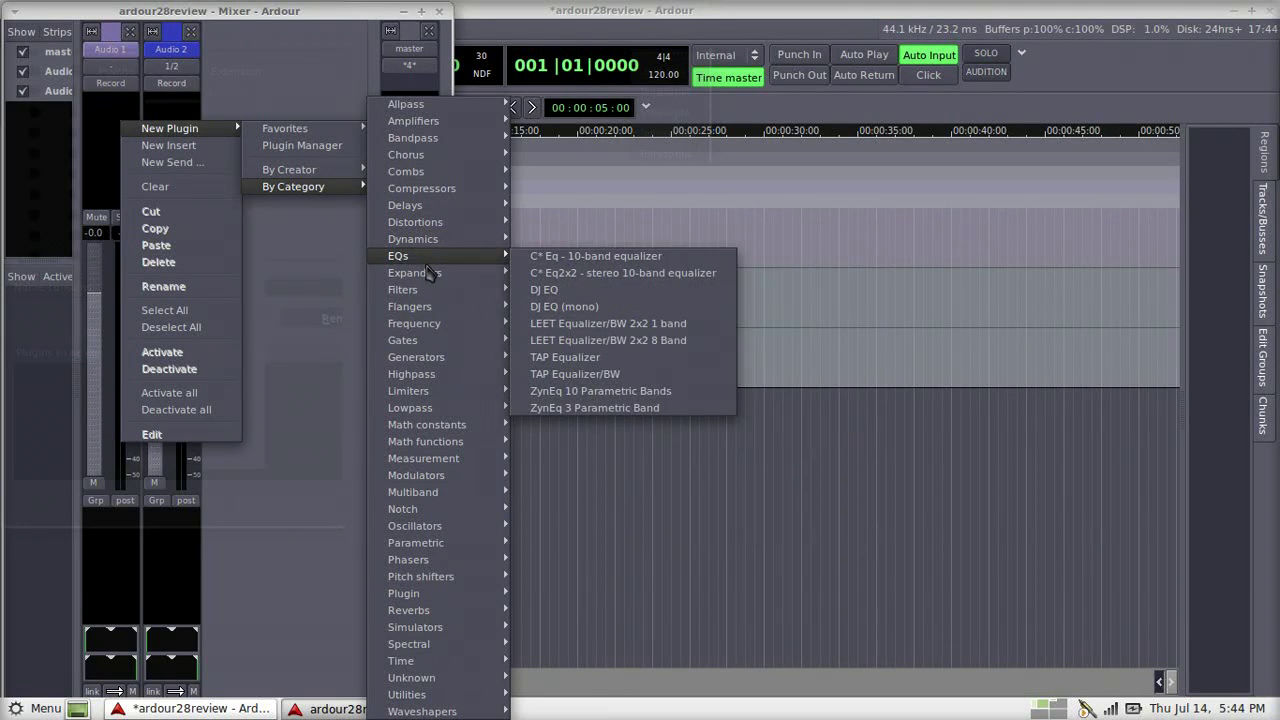
{"action": "left_click", "coordinate": [114, 195]}
Lower Audio 1's fader to -7.4 dB and enlarge the Mixer window to full screen
{"action": "left_click_drag", "start_coordinate": [96, 296], "coordinate": [86, 469]}
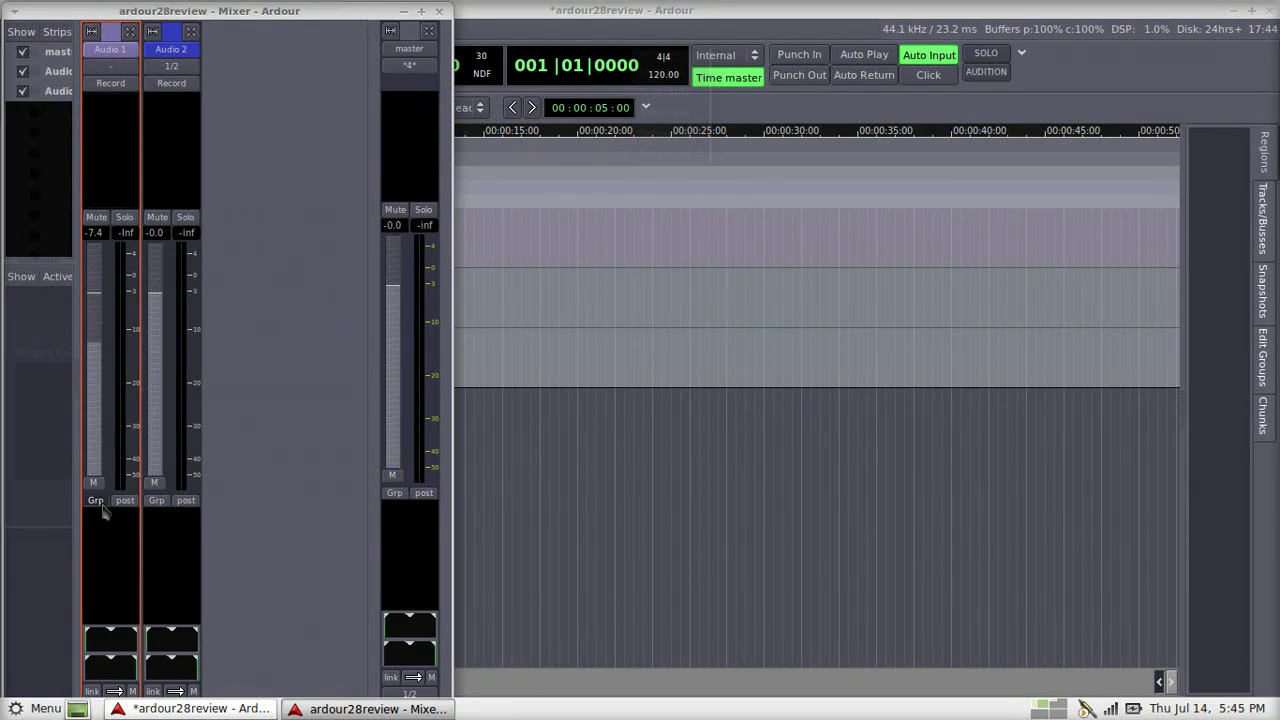
{"action": "right_click", "coordinate": [113, 538]}
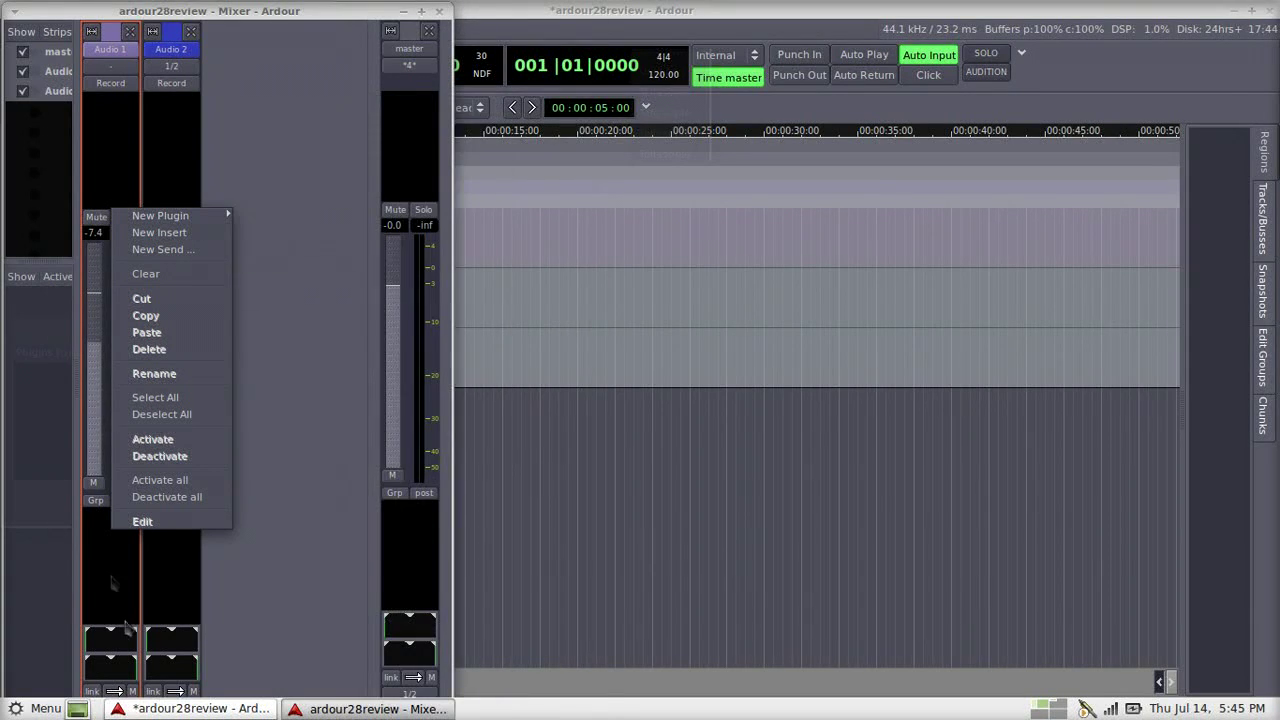
{"action": "left_click", "coordinate": [118, 606]}
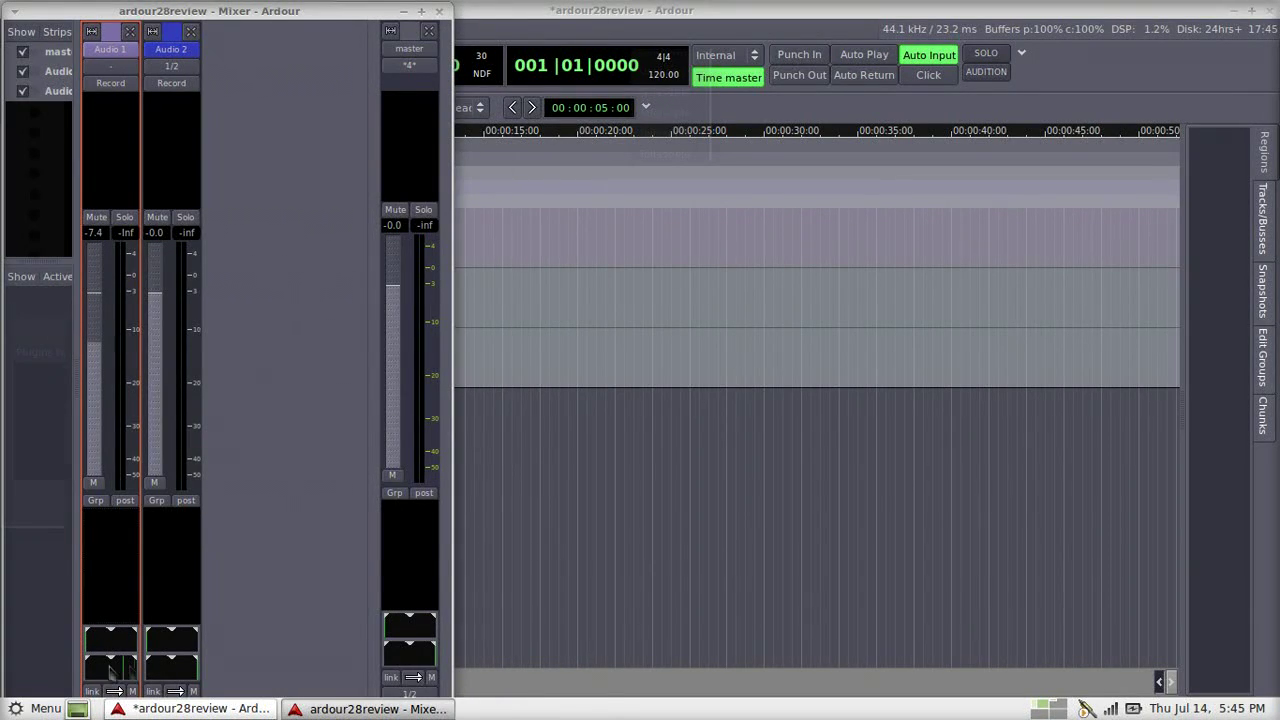
{"action": "left_click", "coordinate": [421, 11]}
Disconnect Audio 1's output, then play and stop the session
{"action": "left_click", "coordinate": [106, 669]}
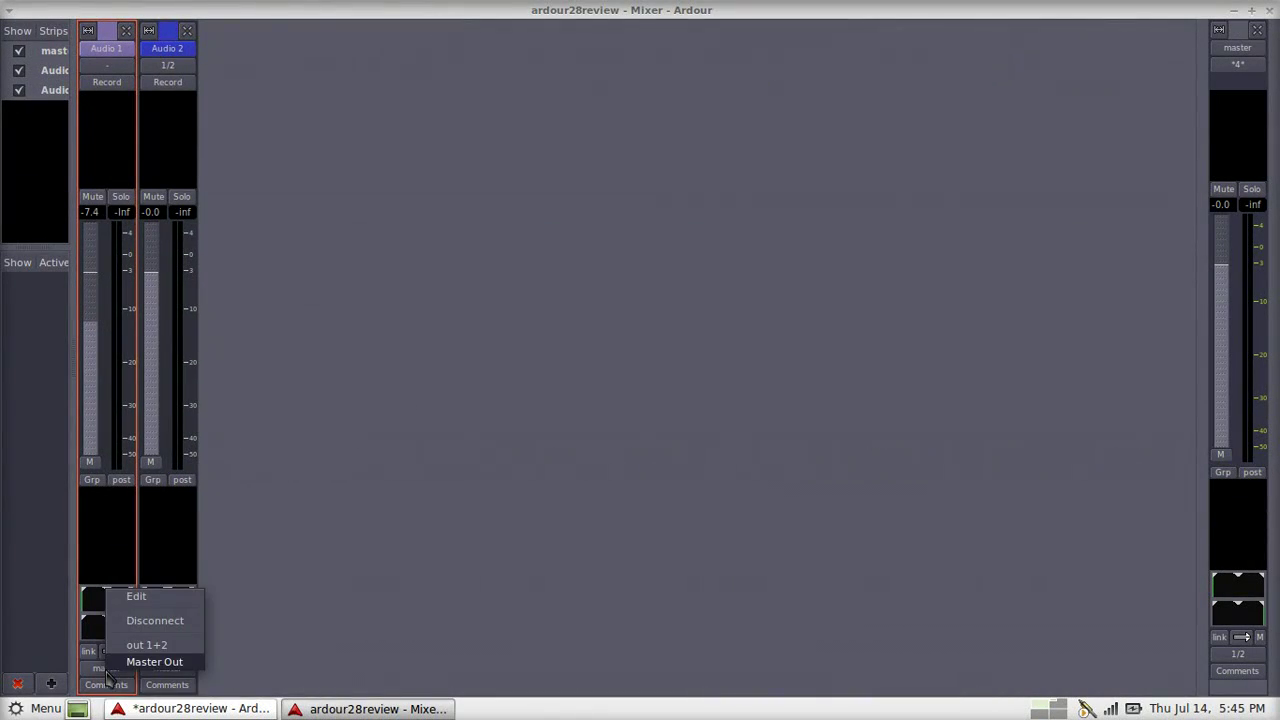
{"action": "left_click", "coordinate": [155, 625]}
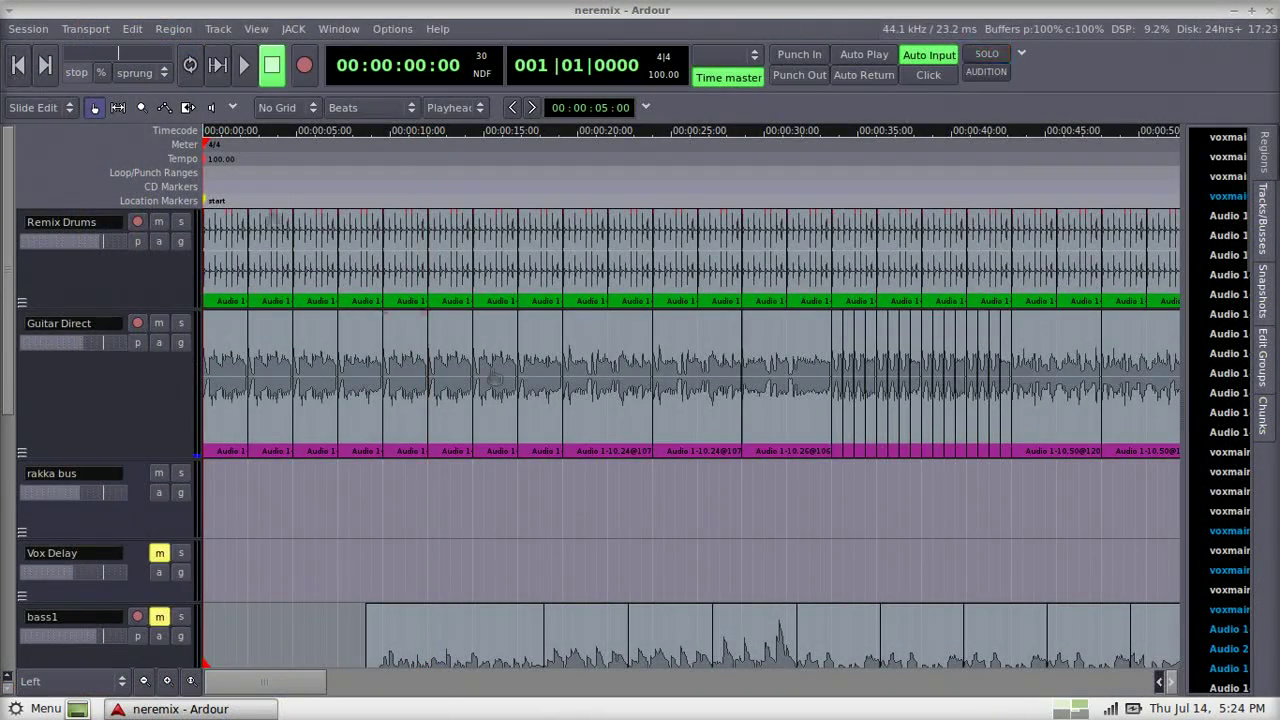
{"action": "key", "text": "space"}
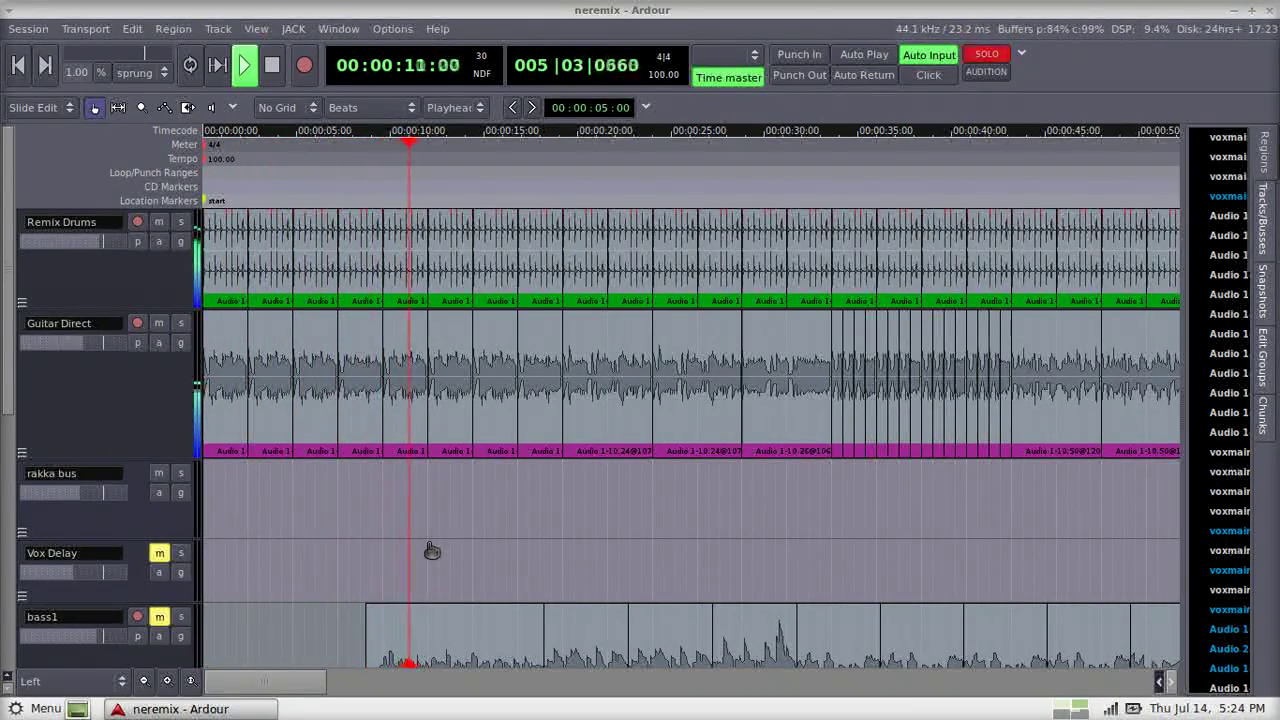
{"action": "key", "text": "space"}
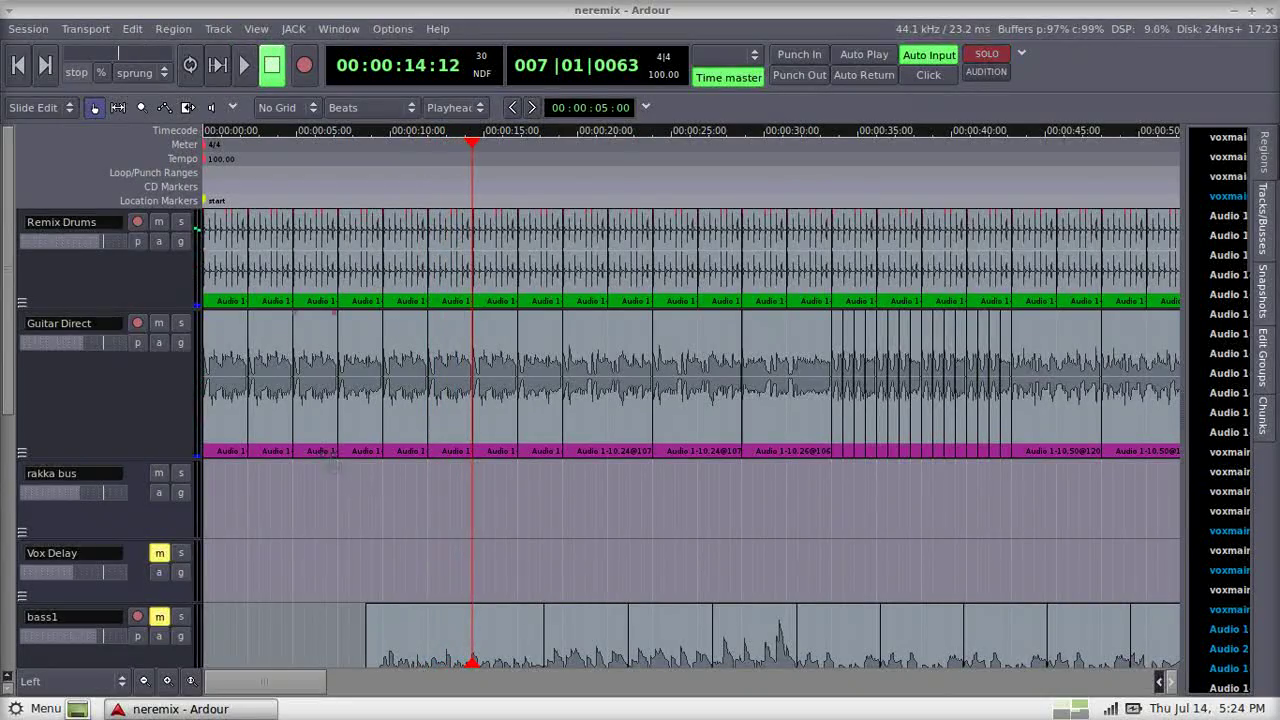
Change the tempo marker from 100 to 130 BPM
{"action": "right_click", "coordinate": [212, 160]}
{"action": "left_click", "coordinate": [228, 166]}
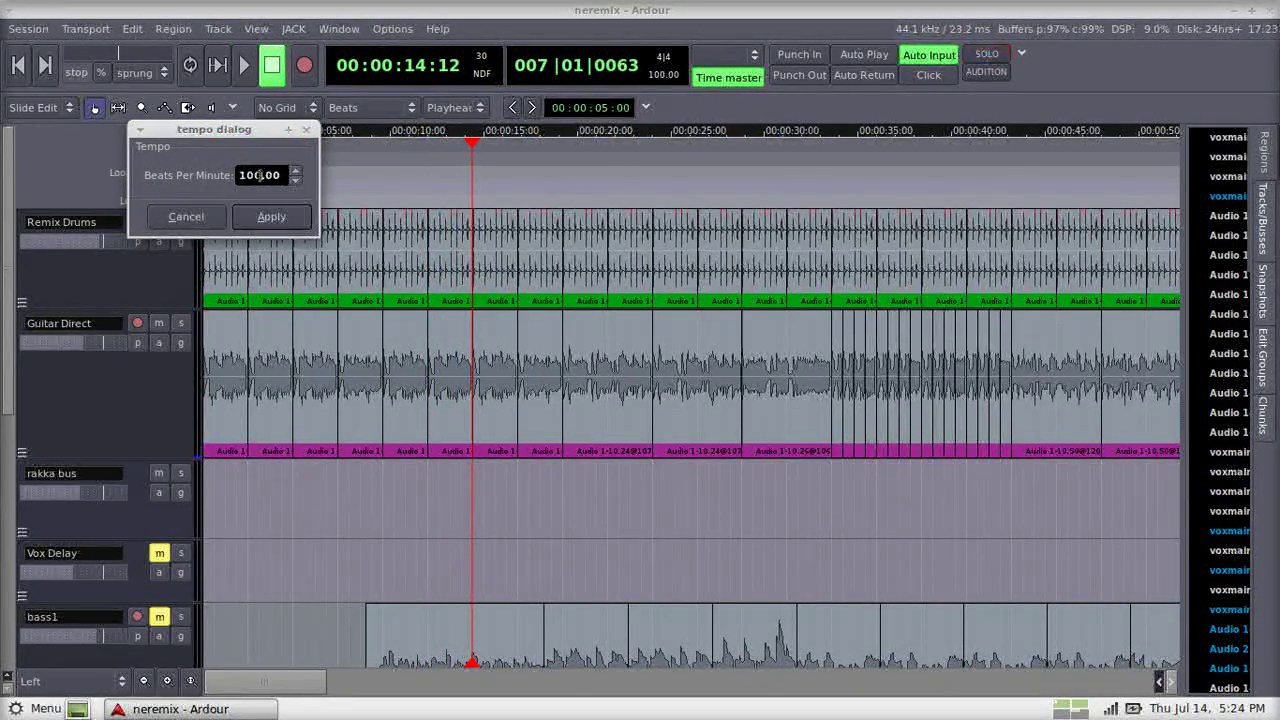
{"action": "key", "text": "BackSpace"}
{"action": "key", "text": "BackSpace"}
{"action": "key", "text": "BackSpace"}
{"action": "type", "text": "13"}
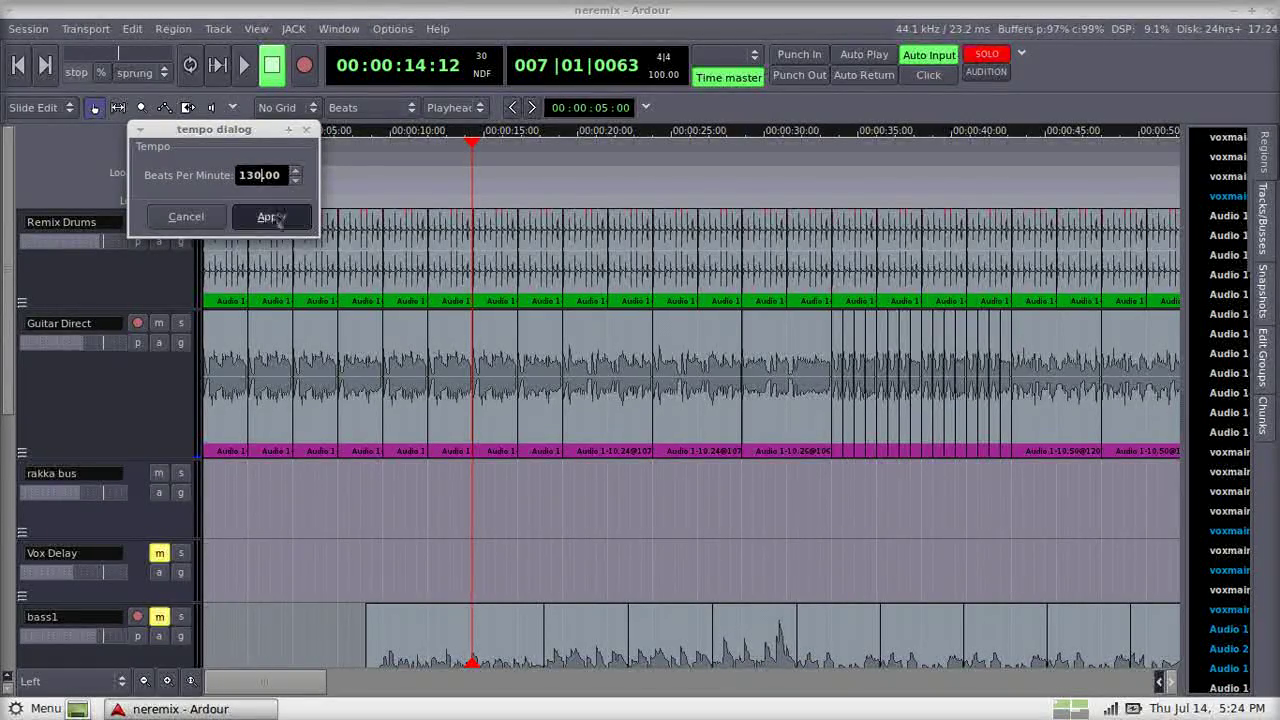
{"action": "left_click", "coordinate": [272, 217]}
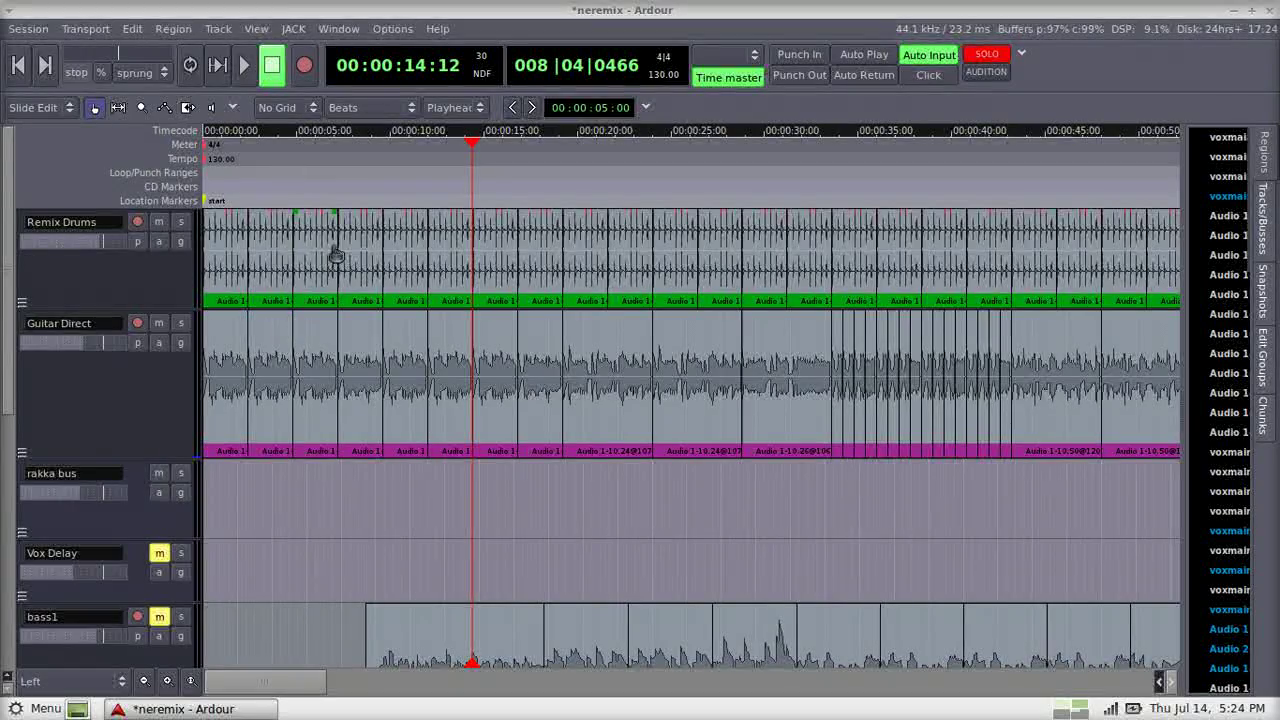
{"action": "key", "text": "minus"}
{"action": "key", "text": "minus"}
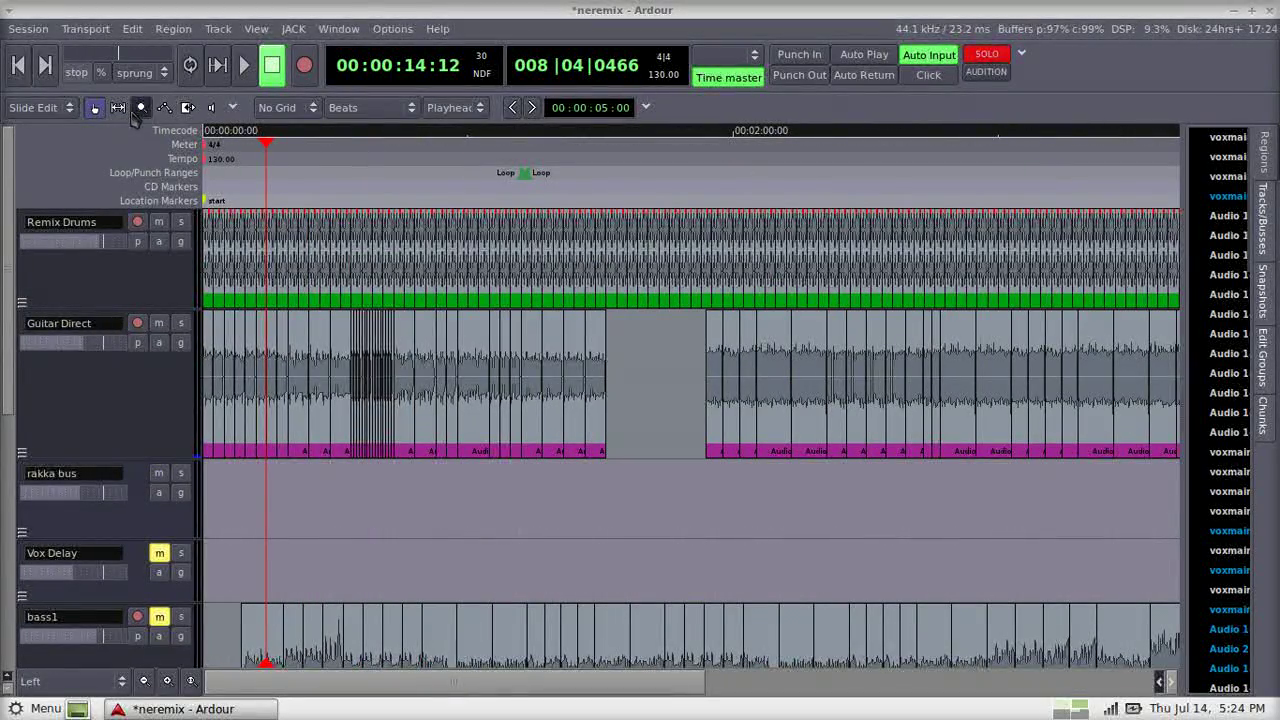
Drag the Guitar Direct and drums regions further right along the timeline
{"action": "left_click_drag", "start_coordinate": [230, 380], "coordinate": [1060, 240]}
{"action": "left_click_drag", "start_coordinate": [737, 686], "coordinate": [377, 686]}
{"action": "left_click_drag", "start_coordinate": [220, 240], "coordinate": [348, 240]}
Set snapping to Magnetic and place the drums and guitar regions about 4 seconds in
{"action": "left_click", "coordinate": [285, 107]}
{"action": "left_click", "coordinate": [285, 150]}
{"action": "key", "text": "equal"}
{"action": "key", "text": "equal"}
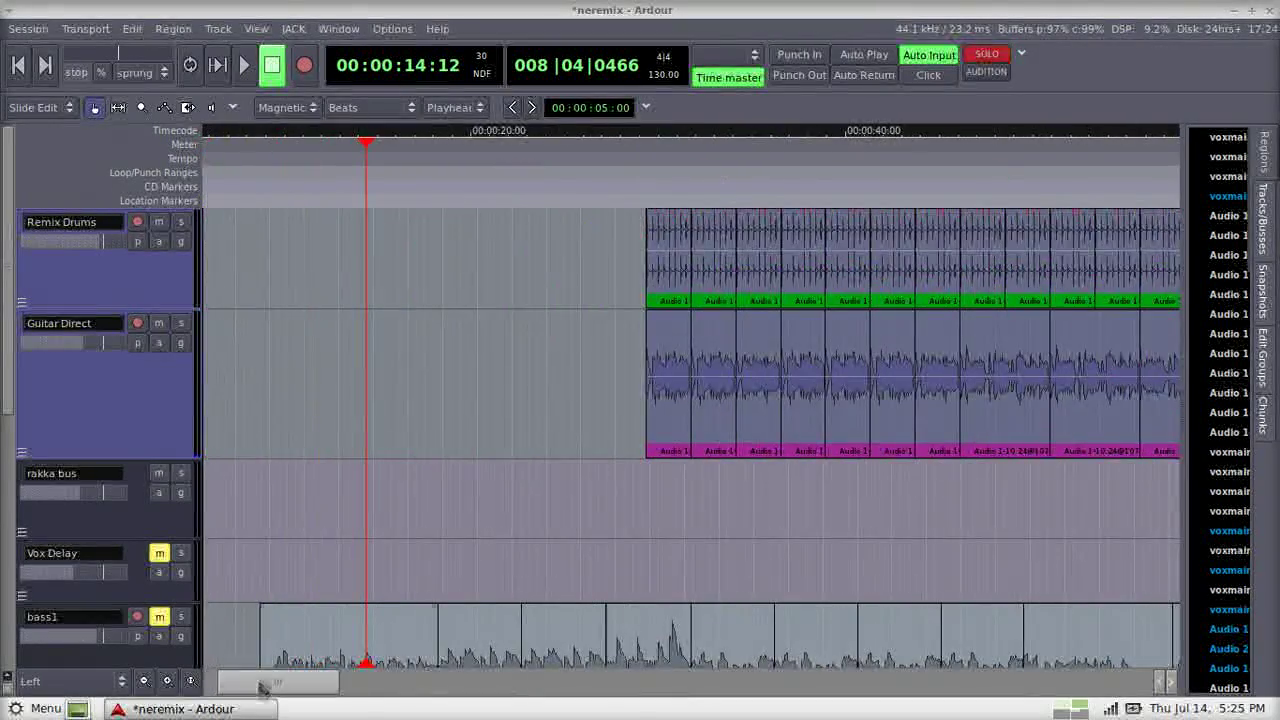
{"action": "left_click_drag", "start_coordinate": [229, 289], "coordinate": [298, 289]}
{"action": "scroll", "coordinate": [298, 289], "scroll_direction": "up", "scroll_amount": 2}
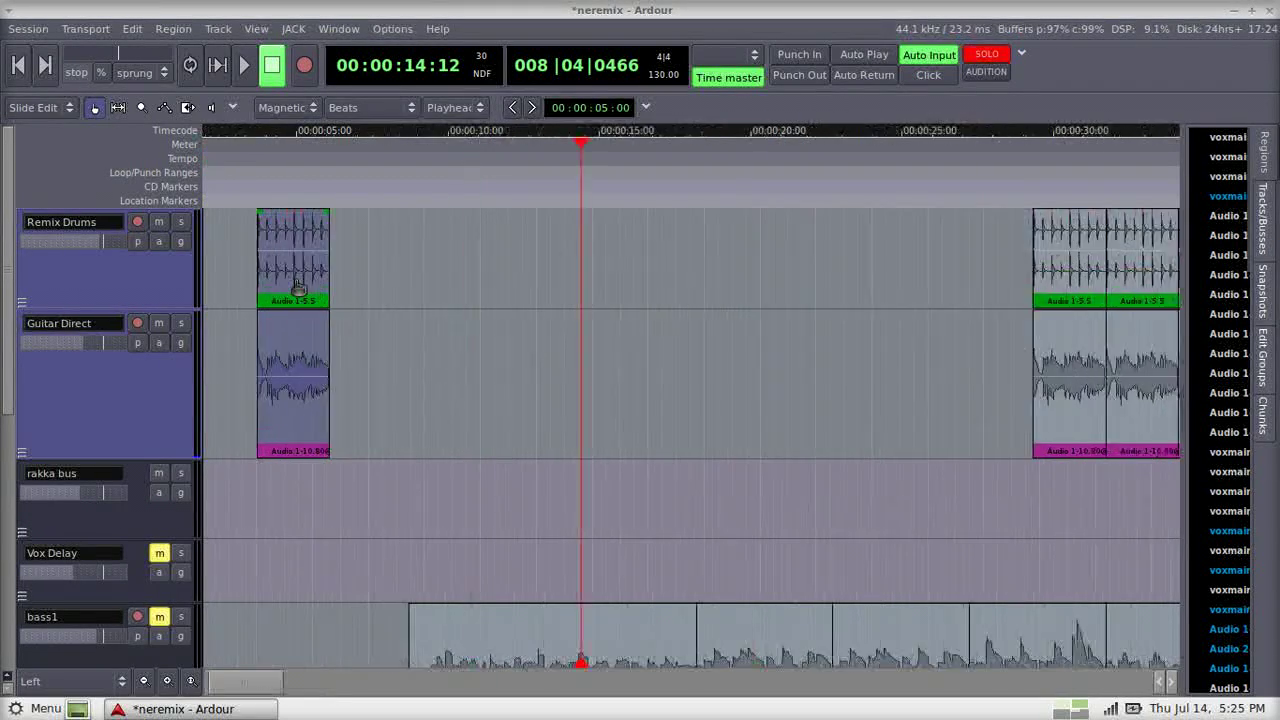
{"action": "left_click", "coordinate": [187, 107]}
Time-stretch the Remix Drums and Guitar Direct regions shorter using Crisp monophonic instrumental contents
{"action": "mouse_move", "coordinate": [349, 263]}
{"action": "left_mouse_down"}
{"action": "mouse_move", "coordinate": [298, 273]}
{"action": "mouse_move", "coordinate": [326, 273]}
{"action": "left_mouse_up"}
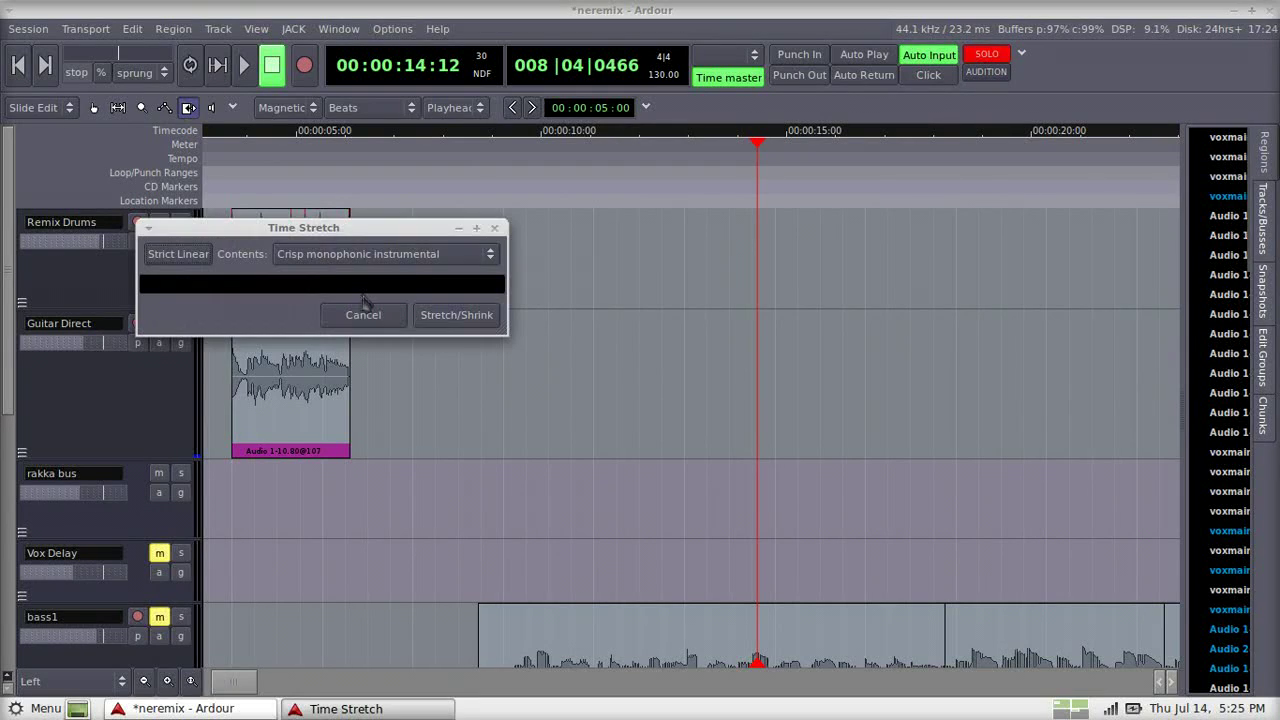
{"action": "left_click", "coordinate": [490, 258]}
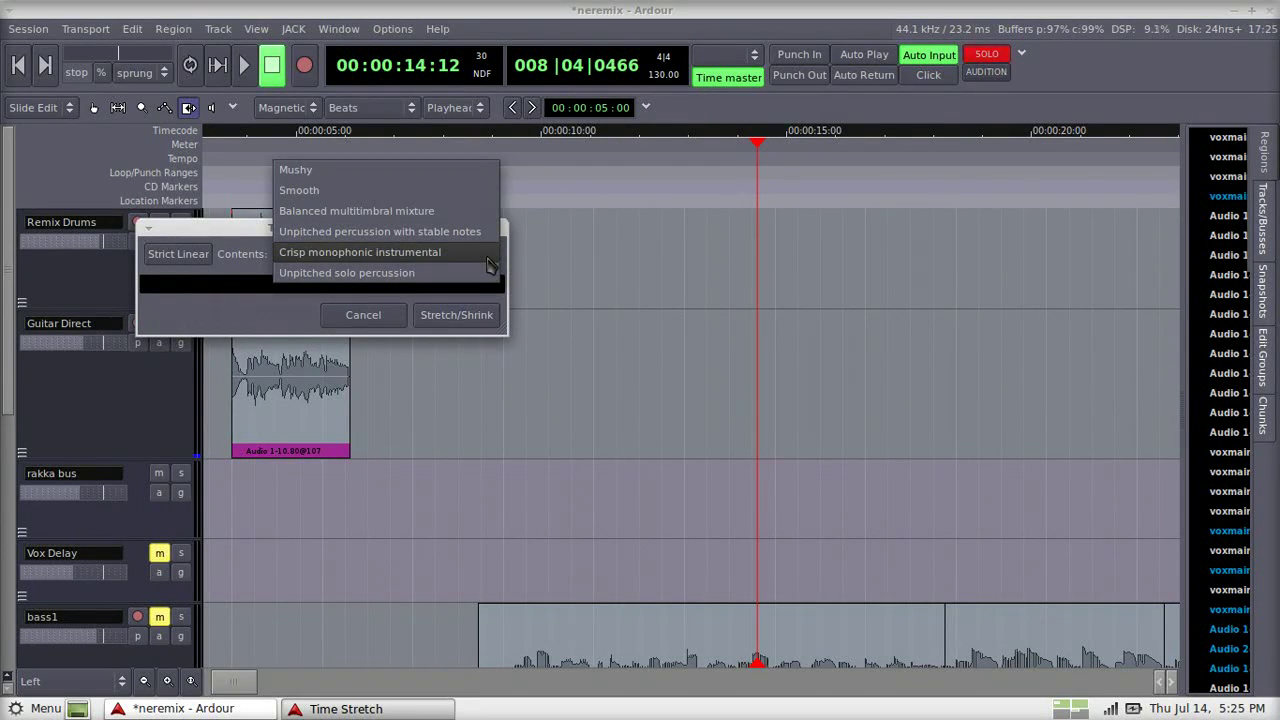
{"action": "left_click", "coordinate": [489, 257]}
{"action": "left_click", "coordinate": [472, 262]}
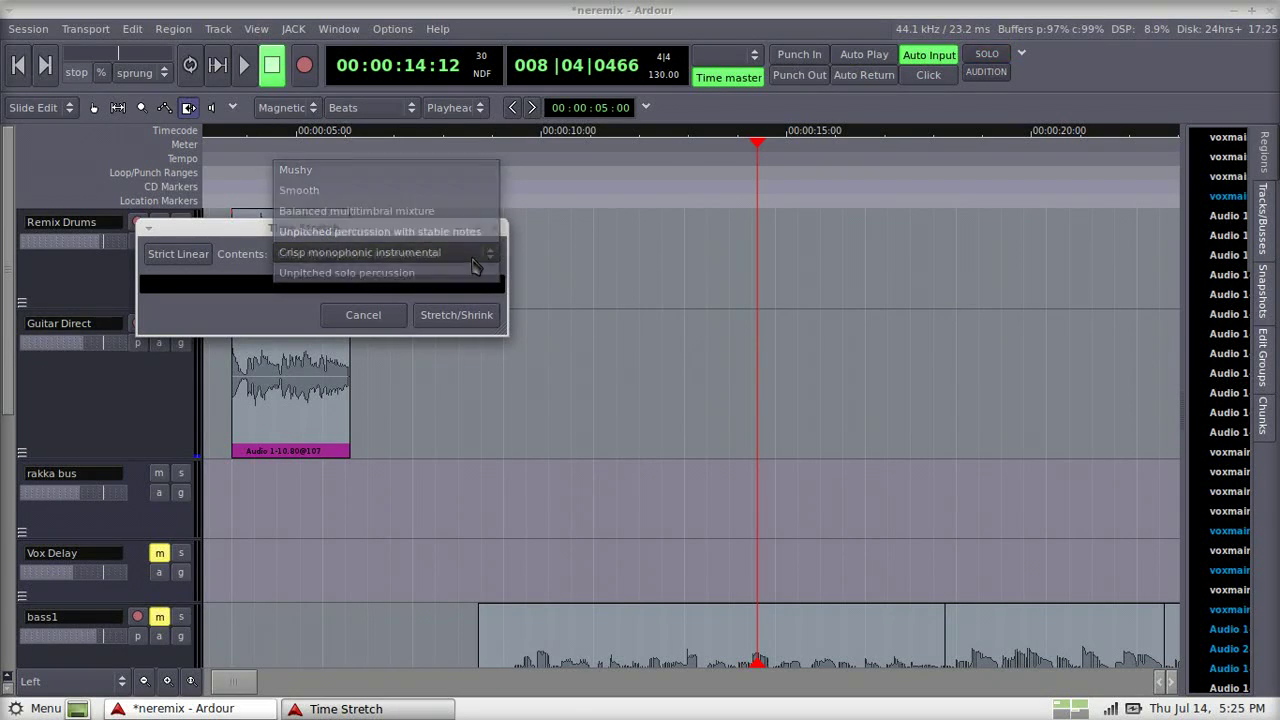
{"action": "left_click", "coordinate": [449, 314]}
{"action": "left_click", "coordinate": [449, 314]}
{"action": "left_click_drag", "start_coordinate": [347, 362], "coordinate": [324, 370]}
{"action": "left_click", "coordinate": [451, 414]}
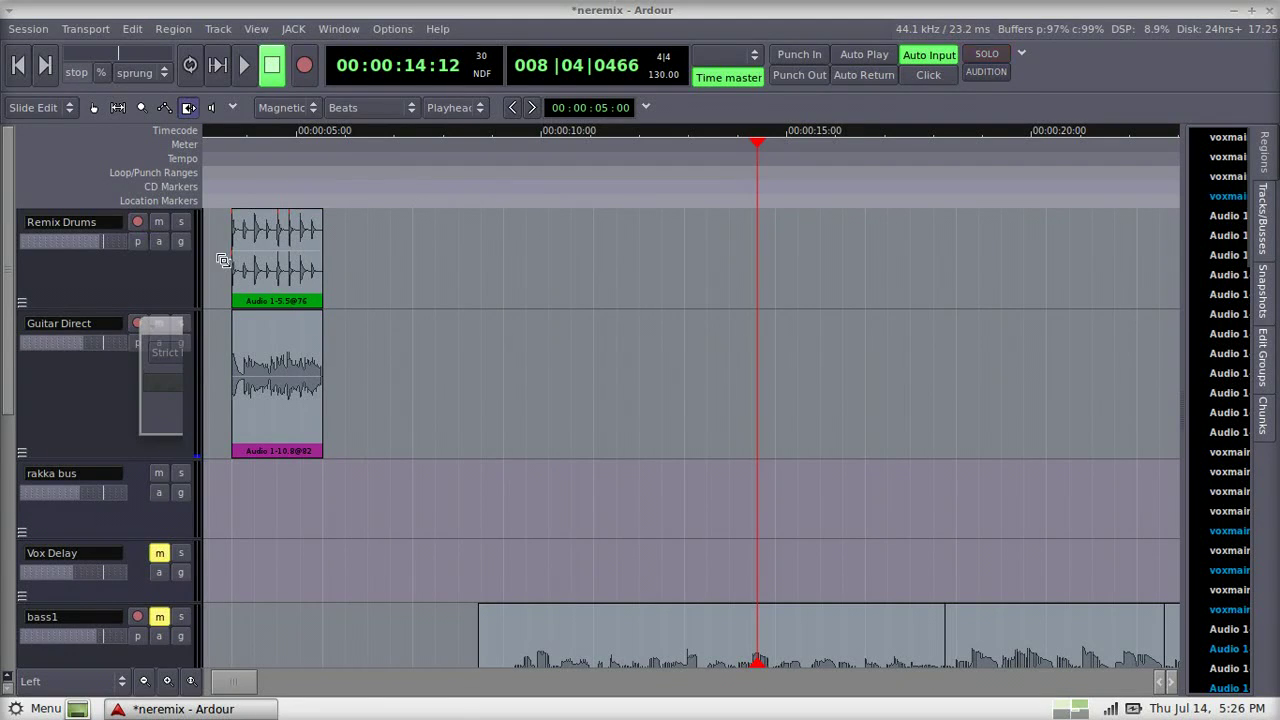
Return to the Grab tool and play the stretched regions from their start
{"action": "key", "text": "g"}
{"action": "left_click", "coordinate": [236, 178]}
{"action": "key", "text": "space"}
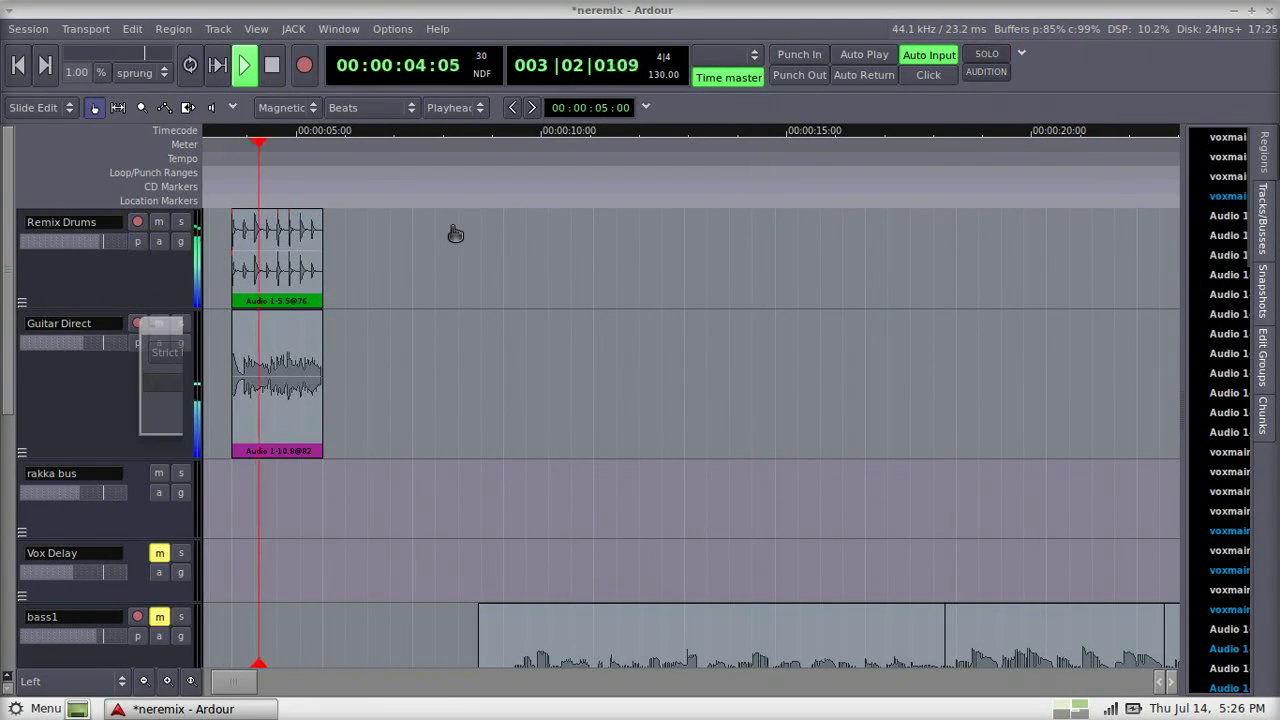
{"action": "key", "text": "space"}
Duplicate the drums and guitar regions end to end with Alt+D and play the looped groove
{"action": "left_click_drag", "start_coordinate": [455, 233], "coordinate": [285, 395]}
{"action": "key", "text": "alt+d"}
{"action": "key", "text": "alt+d"}
{"action": "key", "text": "alt+d"}
{"action": "key", "text": "alt+d"}
{"action": "key", "text": "alt+d"}
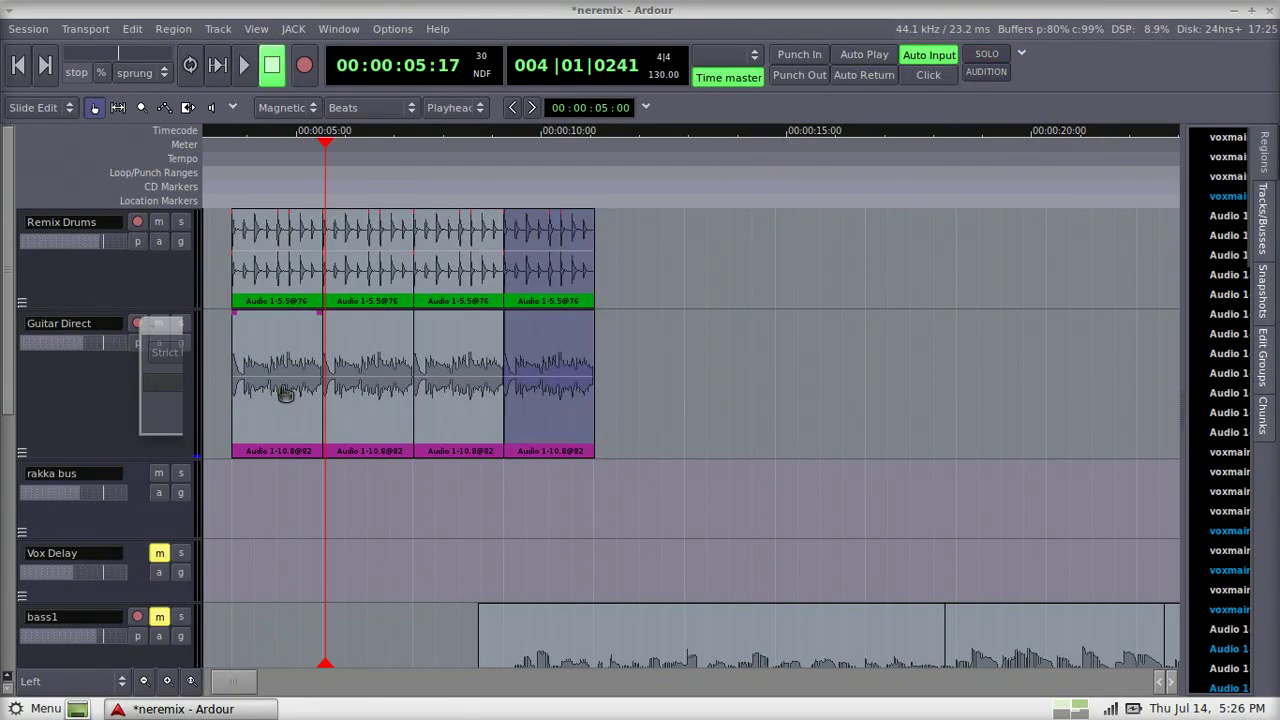
{"action": "left_click", "coordinate": [240, 190]}
{"action": "key", "text": "space"}
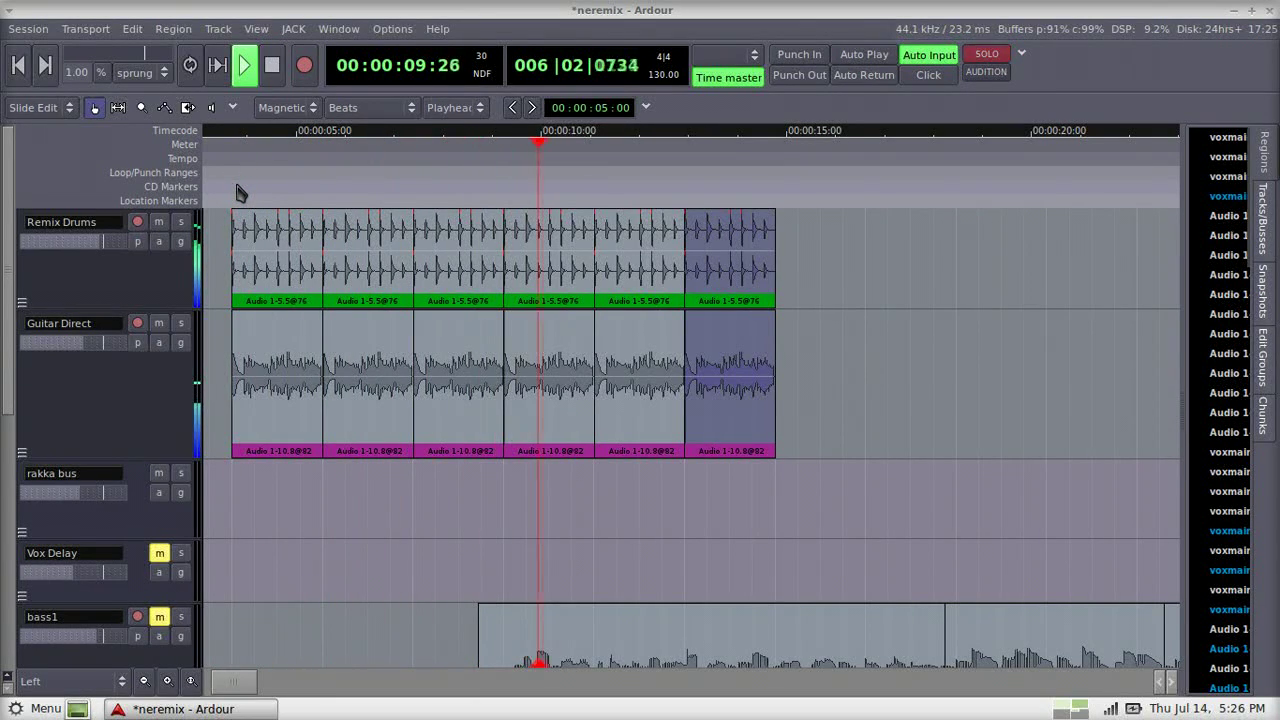
{"action": "key", "text": "space"}
{"action": "key", "text": "minus"}
{"action": "key", "text": "minus"}
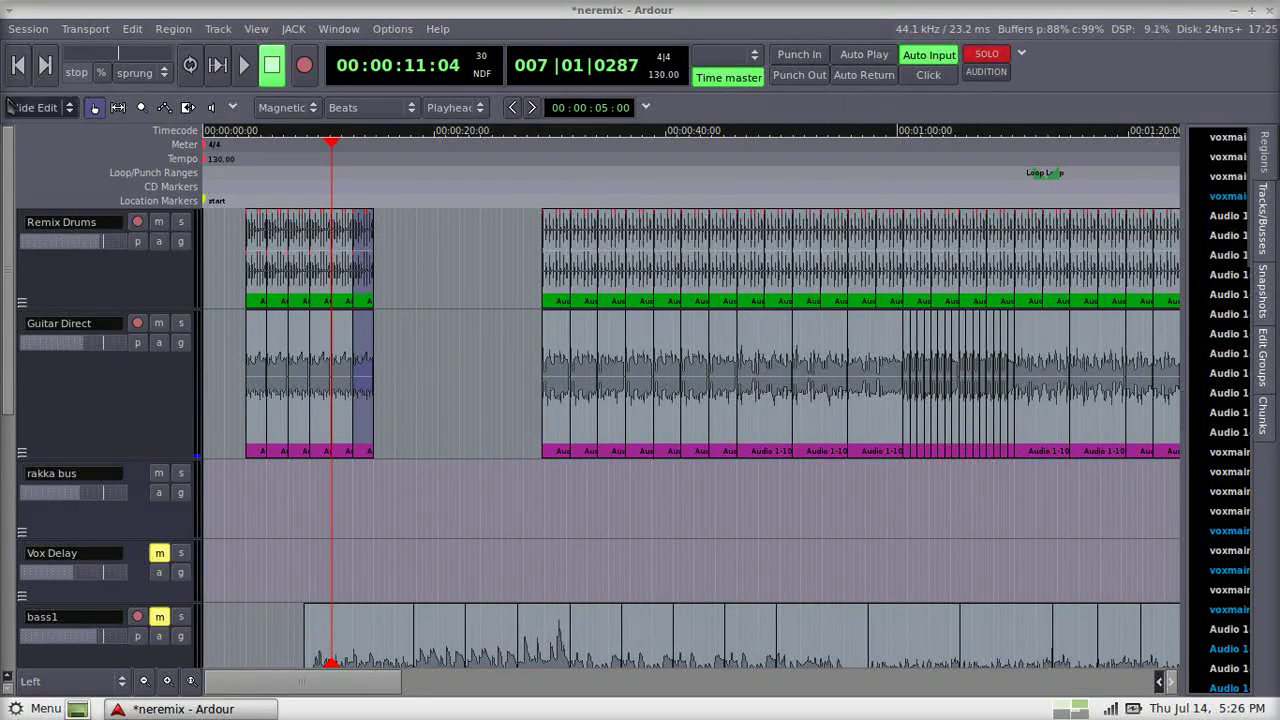
Create a new session named youtubecapture, closing neremix without saving
{"action": "left_click", "coordinate": [38, 29]}
{"action": "left_click", "coordinate": [36, 46]}
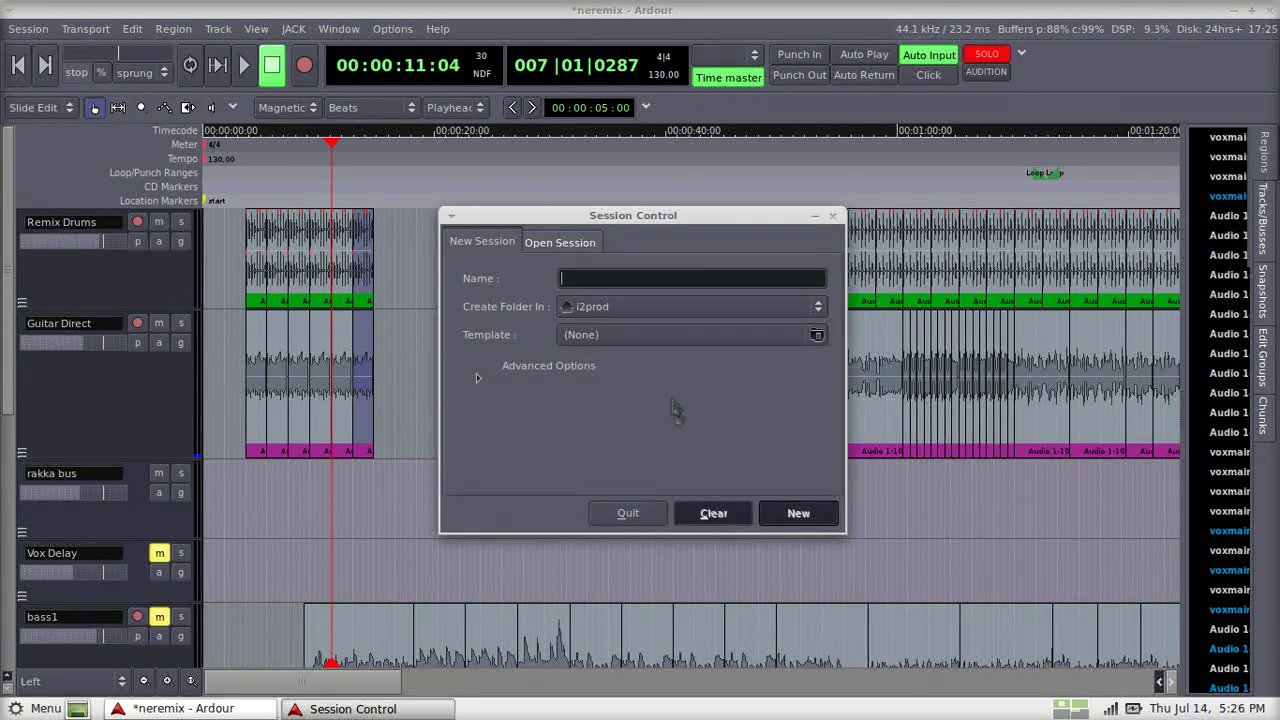
{"action": "type", "text": "youtubecapture"}
{"action": "key", "text": "Return"}
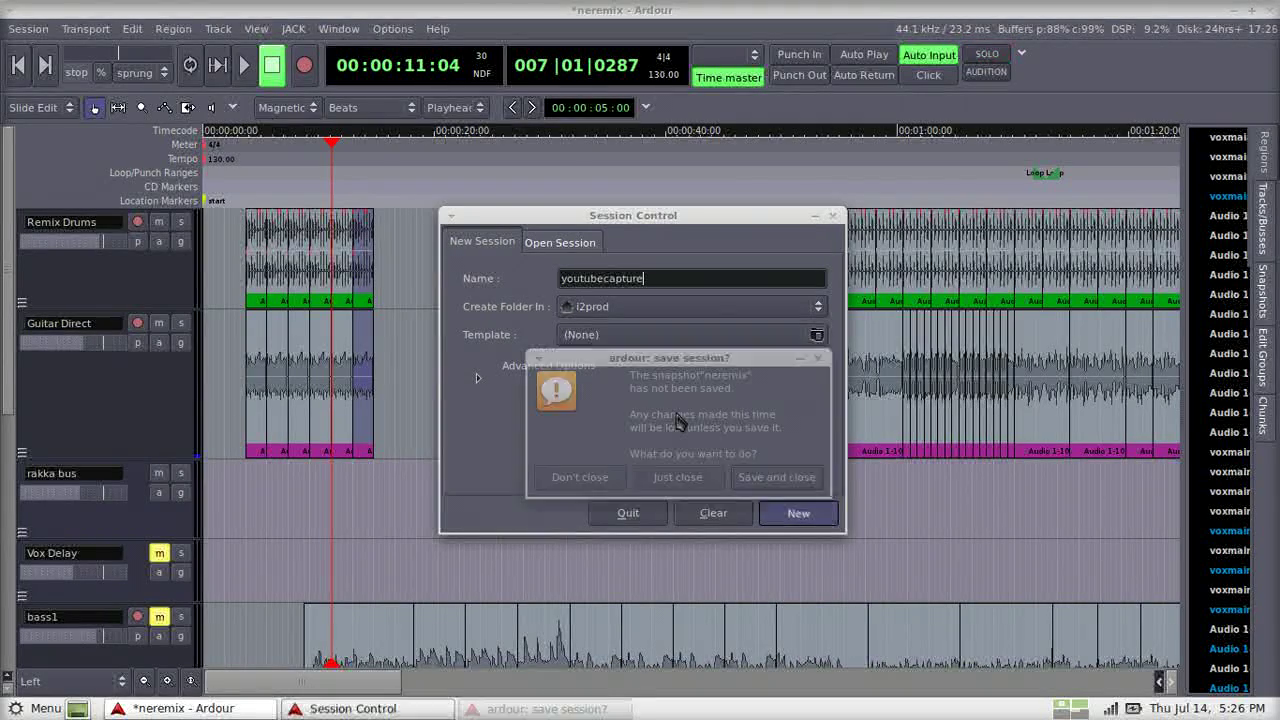
{"action": "left_click", "coordinate": [679, 478]}
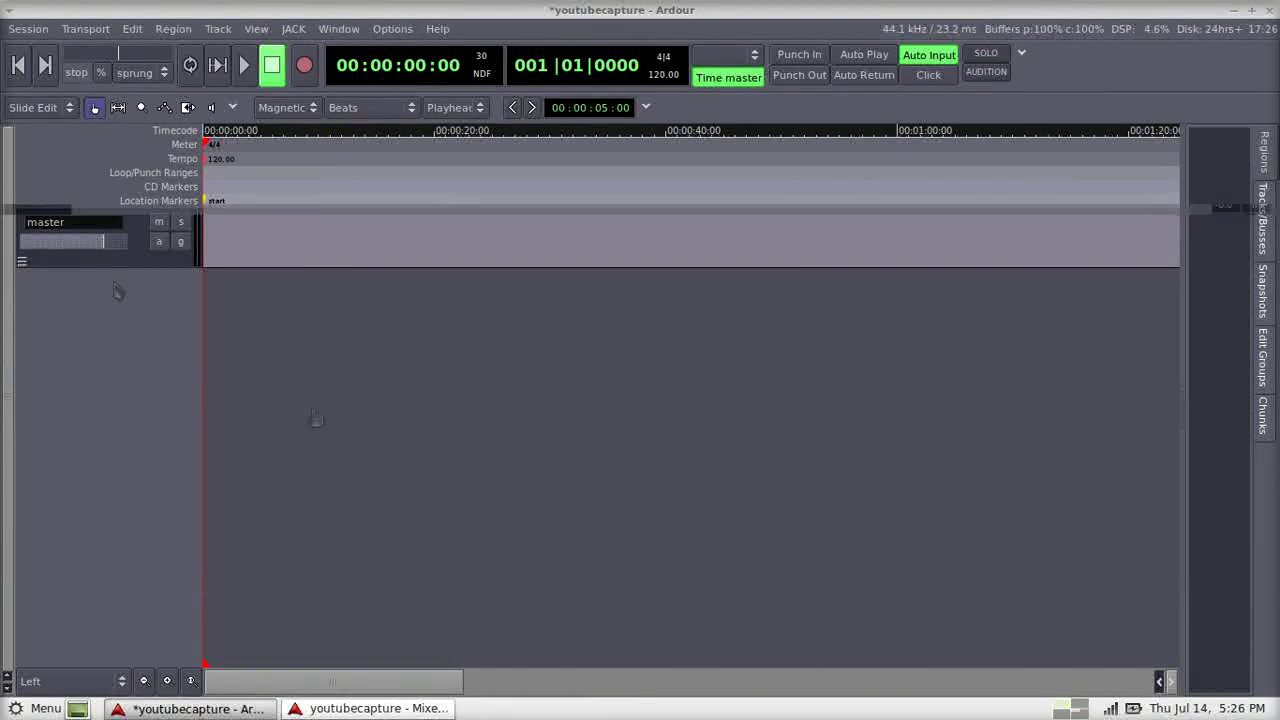
Add a single stereo audio track and make Audio 1 much taller
{"action": "double_click", "coordinate": [83, 334]}
{"action": "left_click", "coordinate": [147, 345]}
{"action": "left_click", "coordinate": [147, 362]}
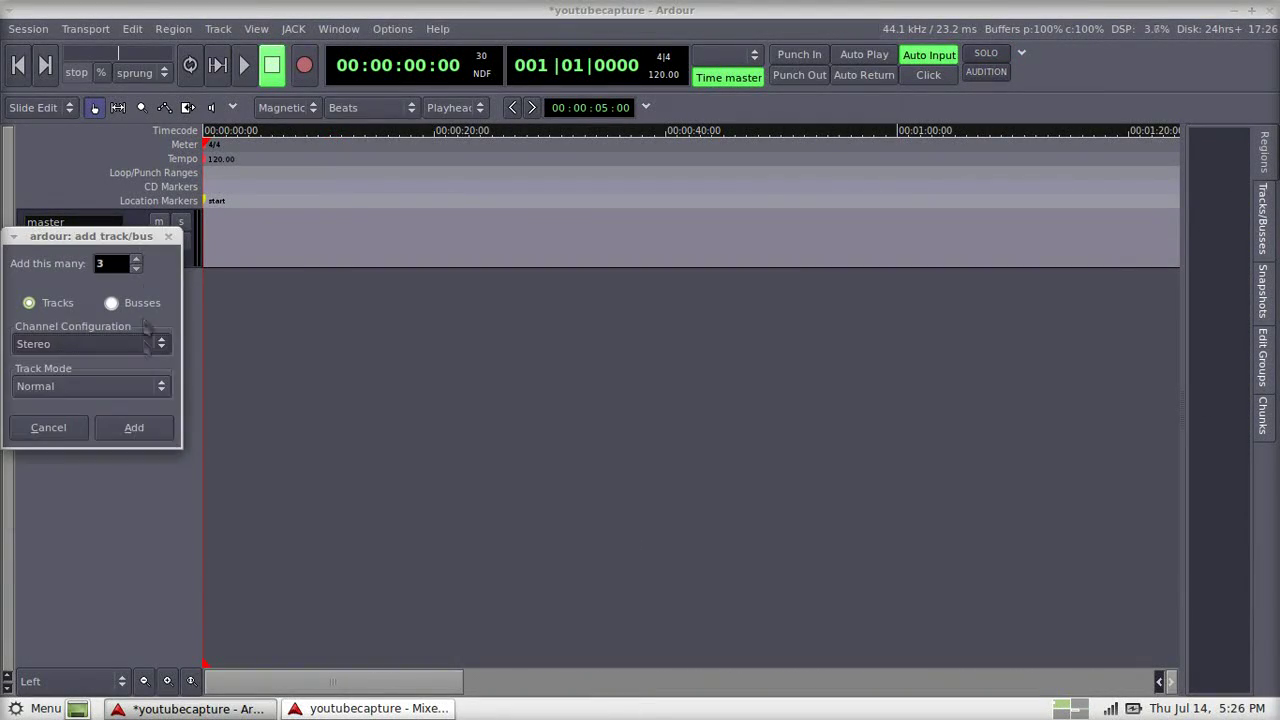
{"action": "left_click", "coordinate": [137, 268]}
{"action": "left_click", "coordinate": [137, 268]}
{"action": "left_click", "coordinate": [134, 427]}
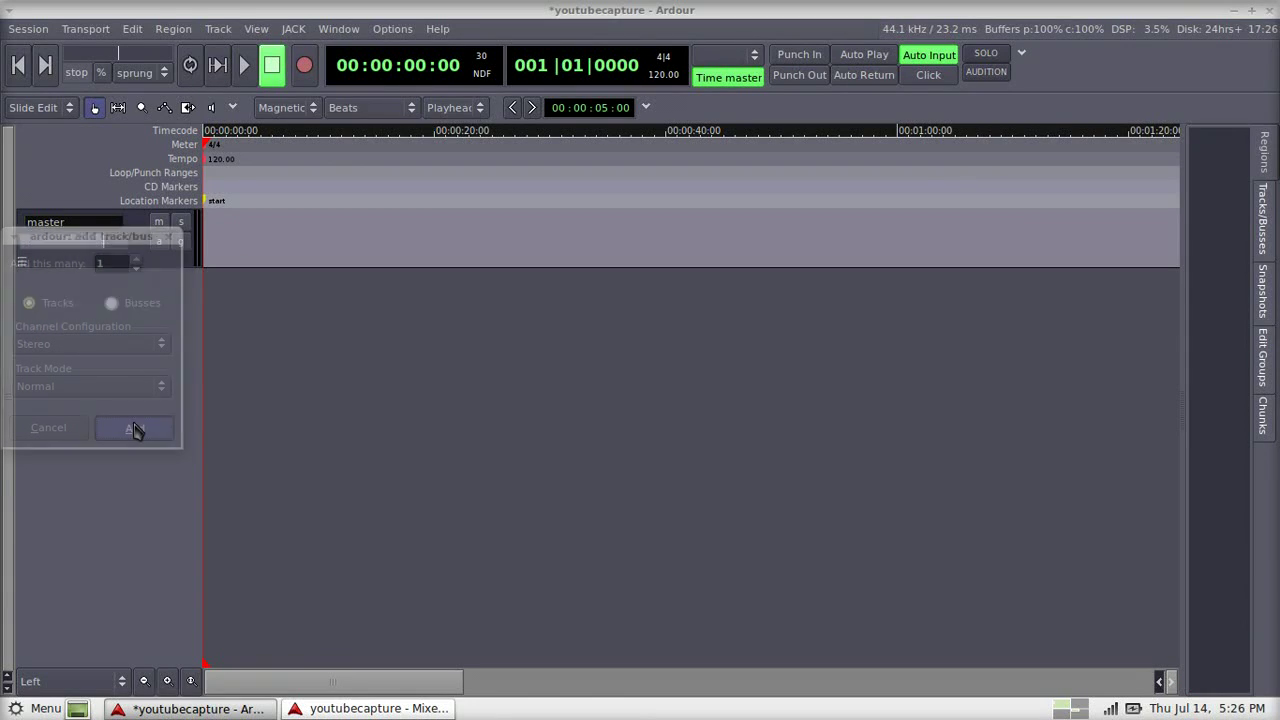
{"action": "left_click_drag", "start_coordinate": [21, 328], "coordinate": [21, 598]}
{"action": "left_click", "coordinate": [45, 708]}
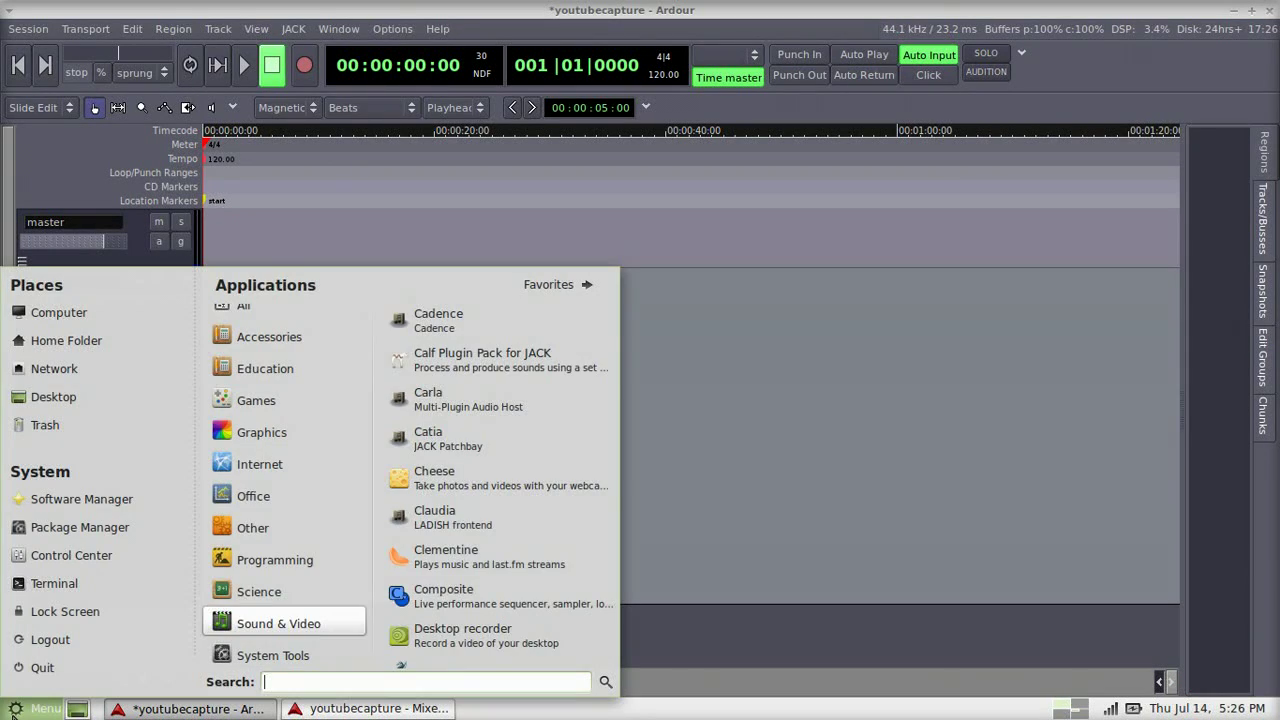
In Firefox, open youtube.com, go to the linuxinreview channel and pause the video at 0:03
{"action": "left_click", "coordinate": [493, 433]}
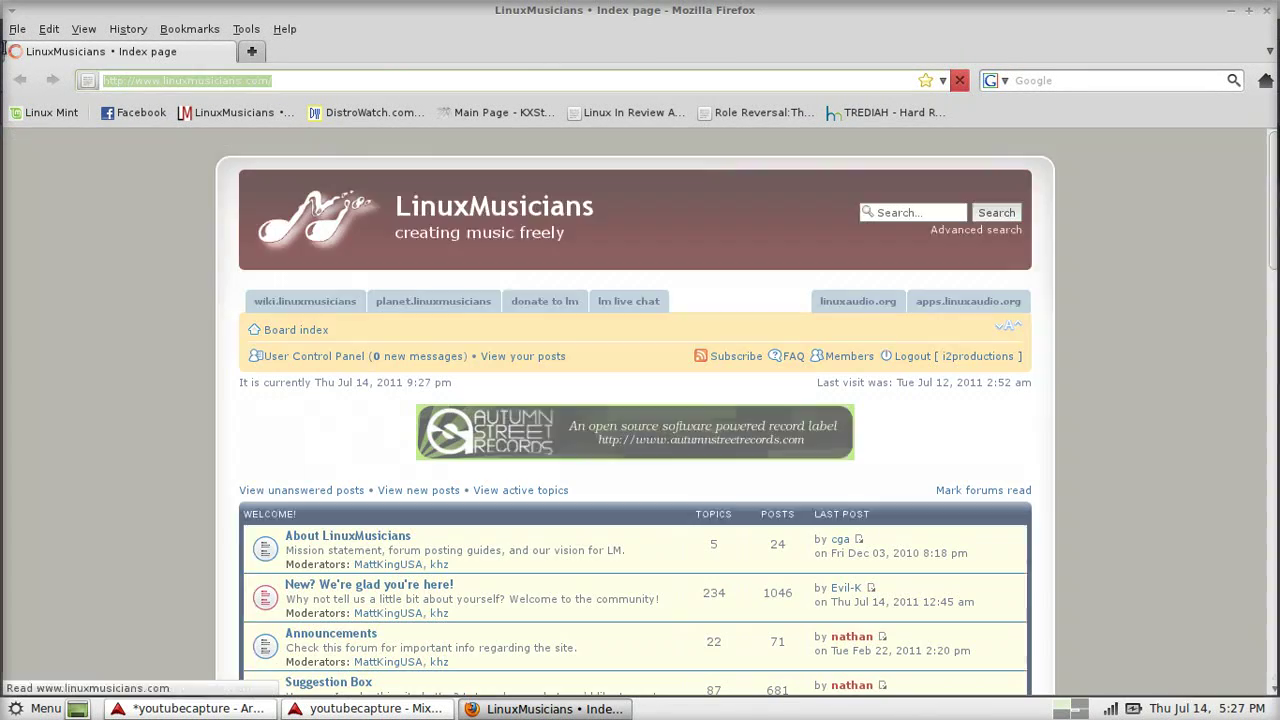
{"action": "type", "text": "www.youtube.com"}
{"action": "key", "text": "Return"}
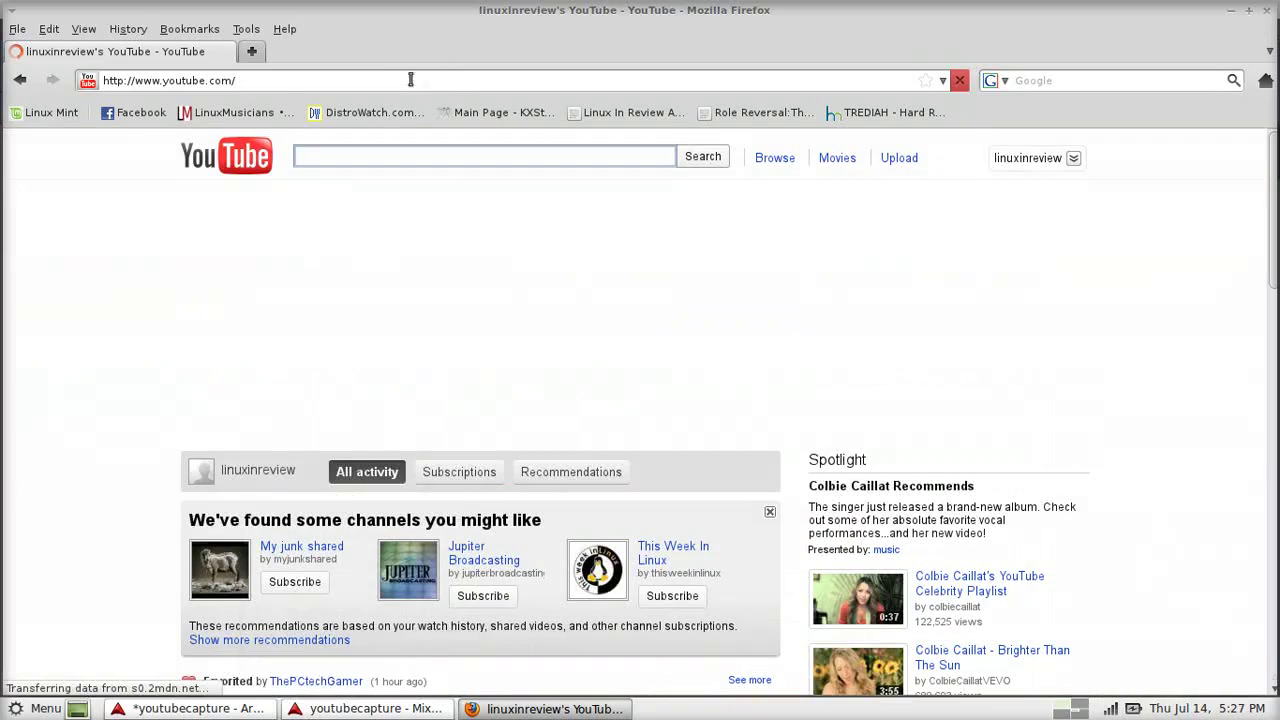
{"action": "left_click", "coordinate": [410, 79]}
{"action": "type", "text": "lir"}
{"action": "key", "text": "Return"}
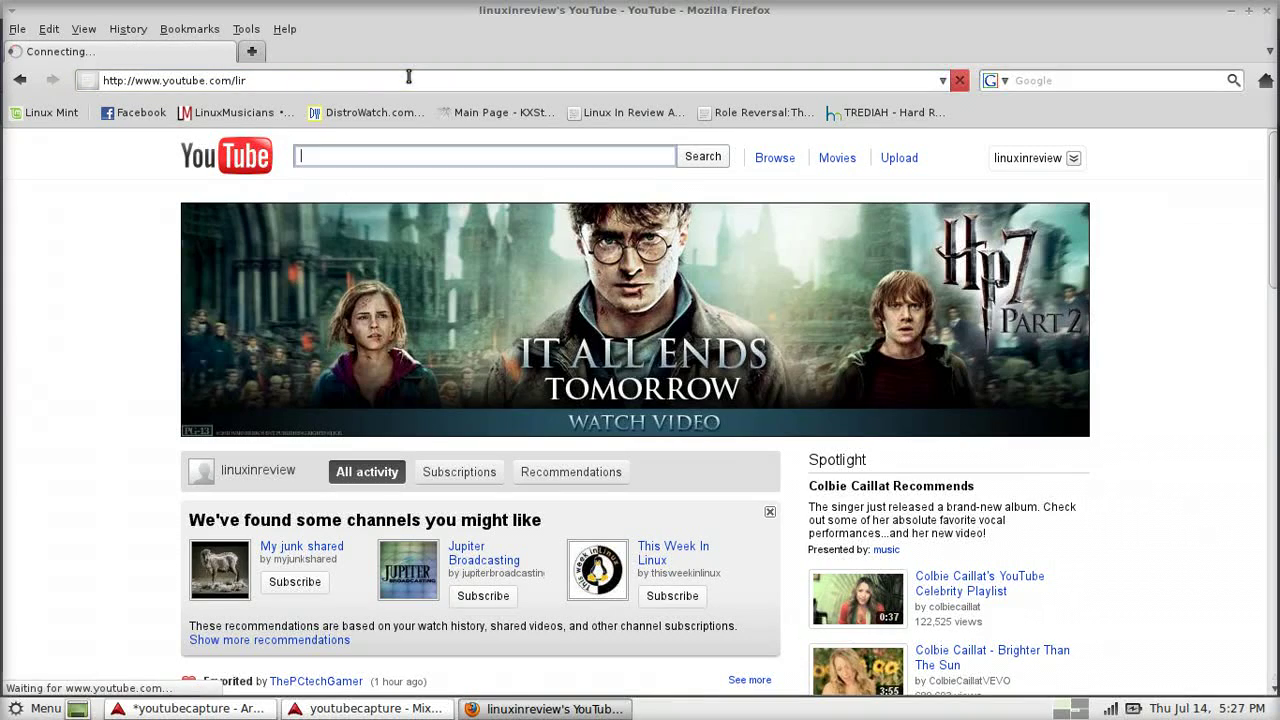
{"action": "type", "text": "nuxinreview"}
{"action": "key", "text": "Return"}
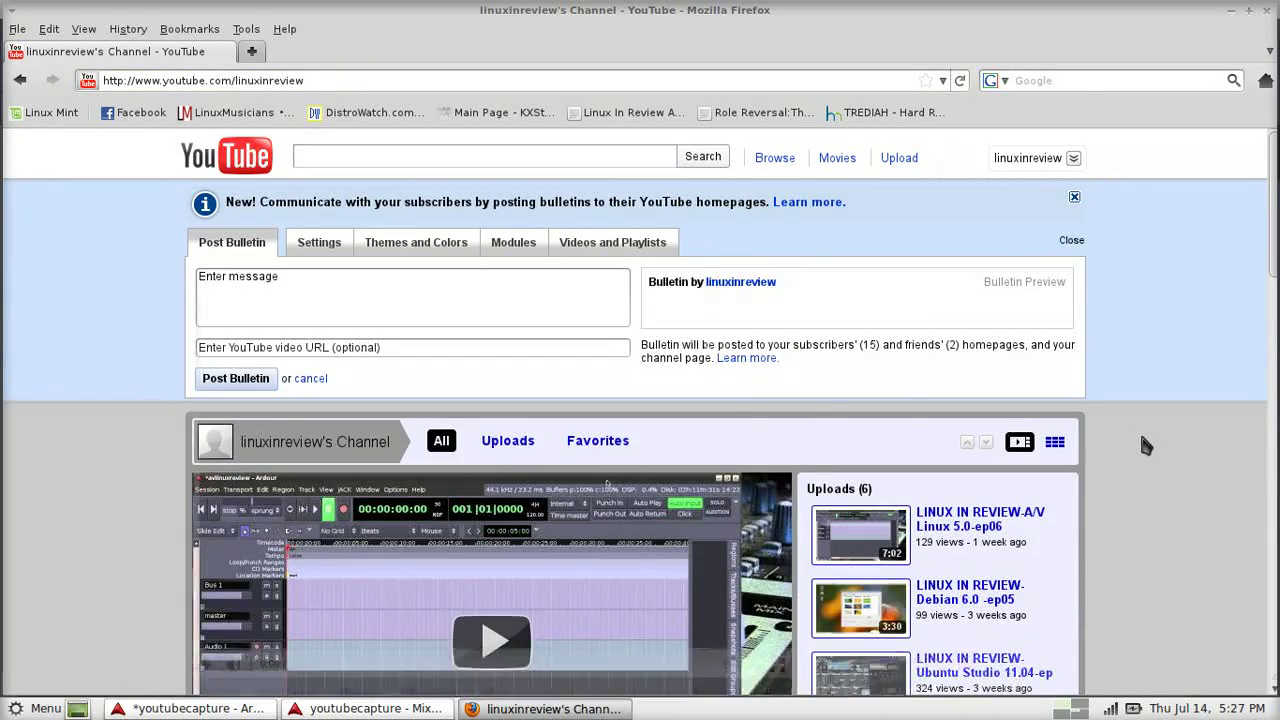
{"action": "scroll", "coordinate": [1142, 438], "scroll_direction": "down", "scroll_amount": 4}
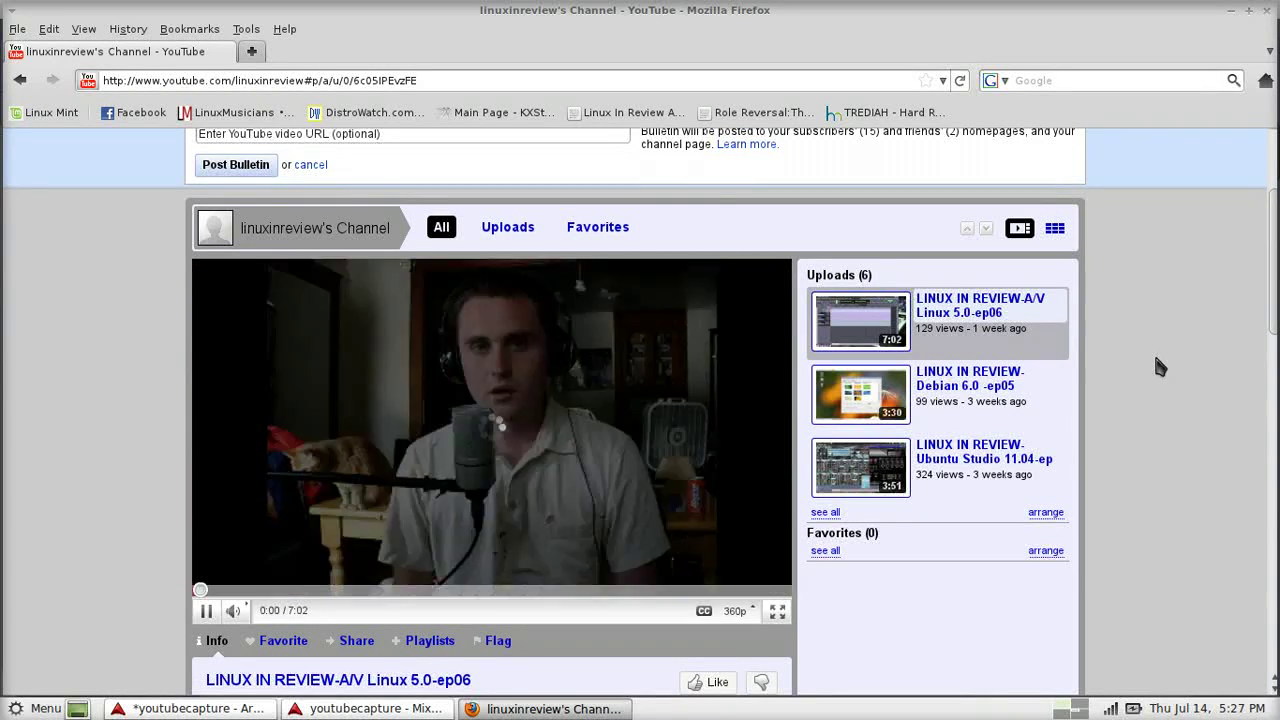
{"action": "left_click", "coordinate": [206, 610]}
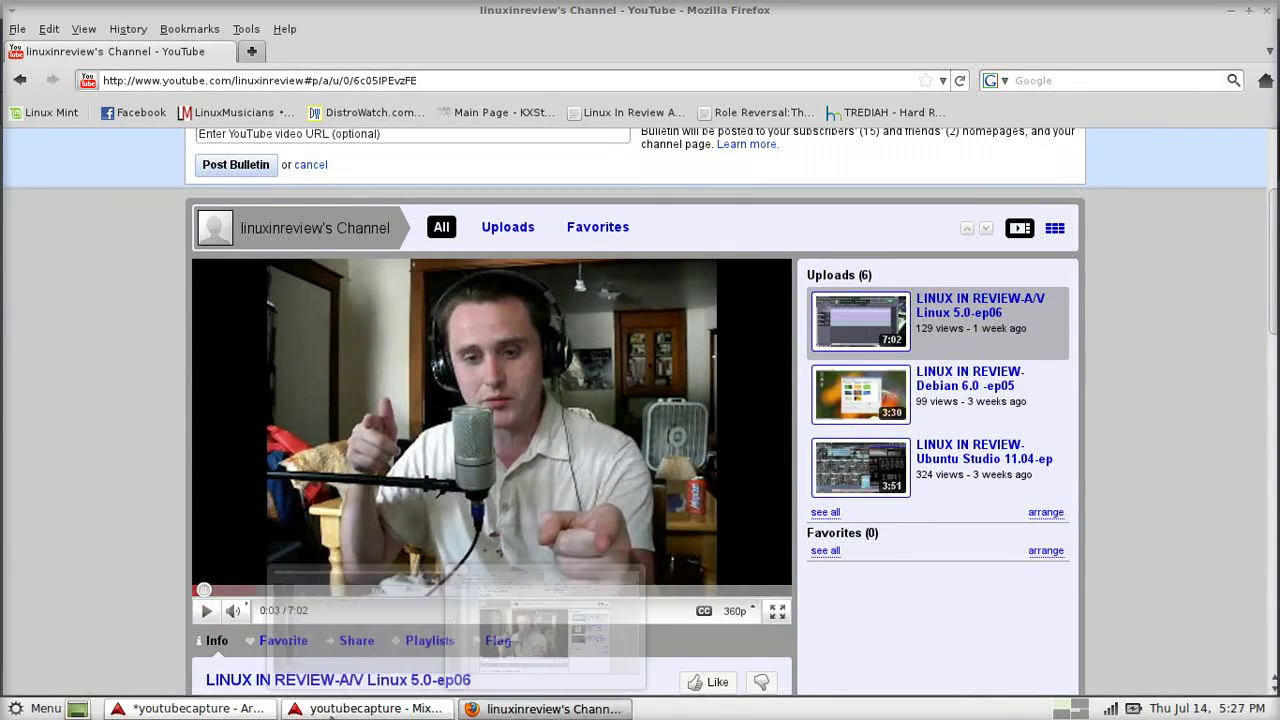
Open Audio 1's input connections editor in Ardour's mixer
{"action": "left_click", "coordinate": [330, 716]}
{"action": "left_click", "coordinate": [107, 48]}
{"action": "left_click", "coordinate": [140, 74]}
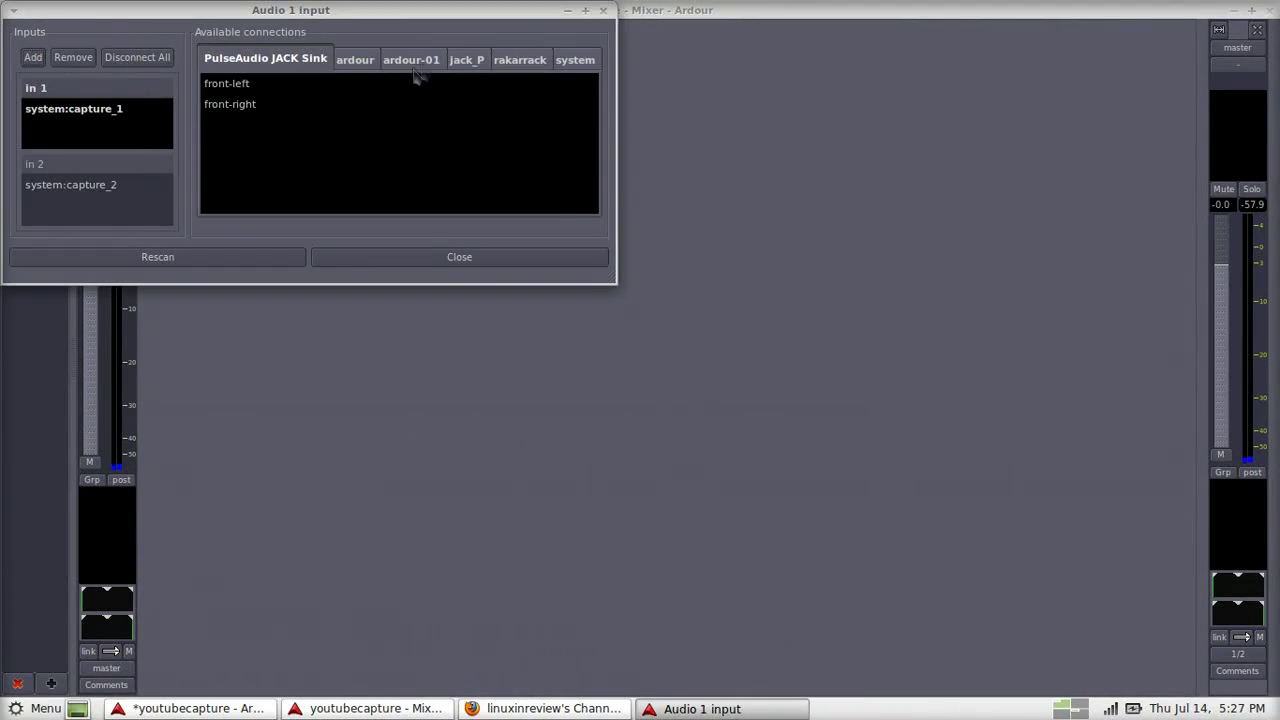
Connect Audio 1's inputs to jack_P out_000 and out_001
{"action": "left_click", "coordinate": [470, 62]}
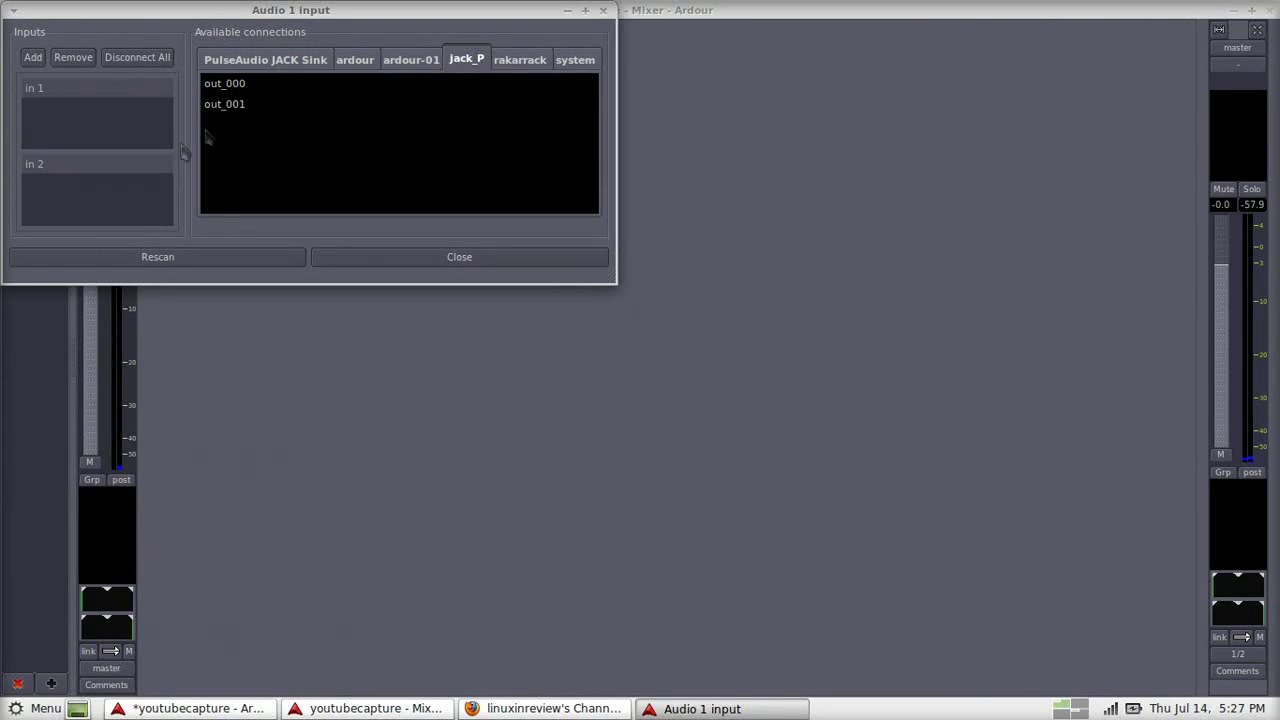
{"action": "left_click", "coordinate": [224, 108]}
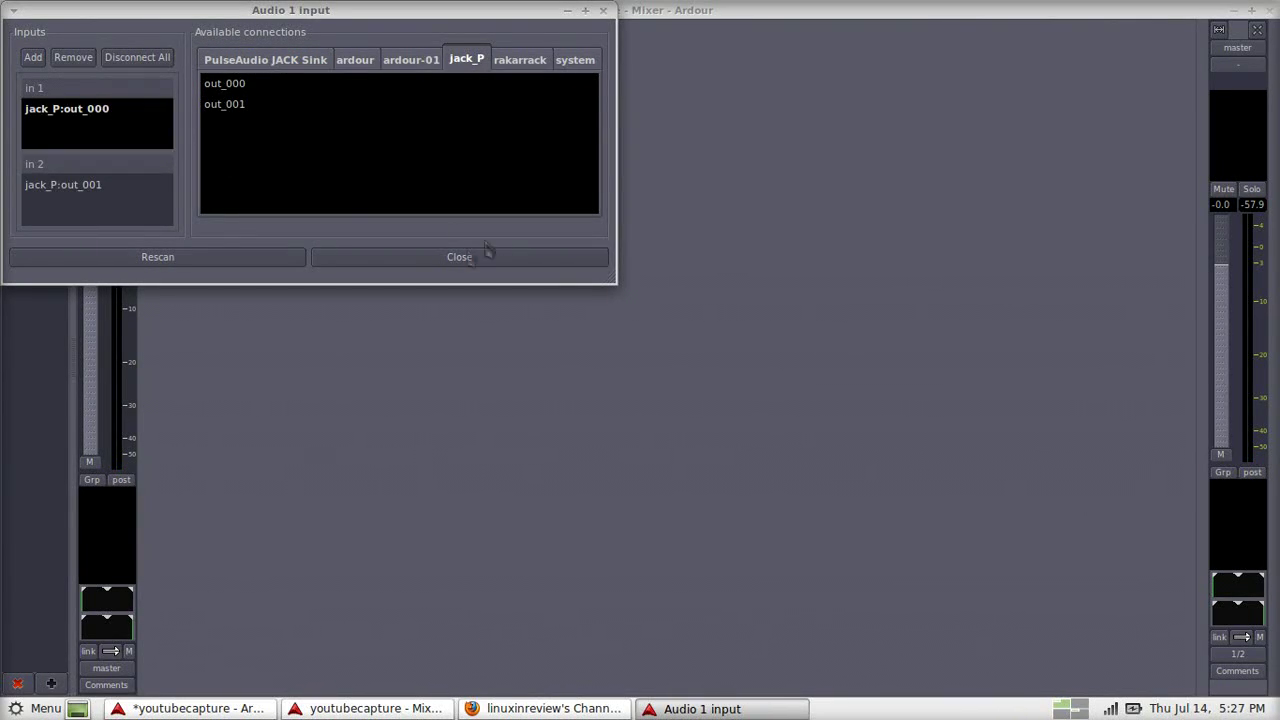
{"action": "left_click", "coordinate": [490, 251]}
Arm Audio 1 and the session, start recording, and play the YouTube video while watching levels
{"action": "left_click", "coordinate": [106, 82]}
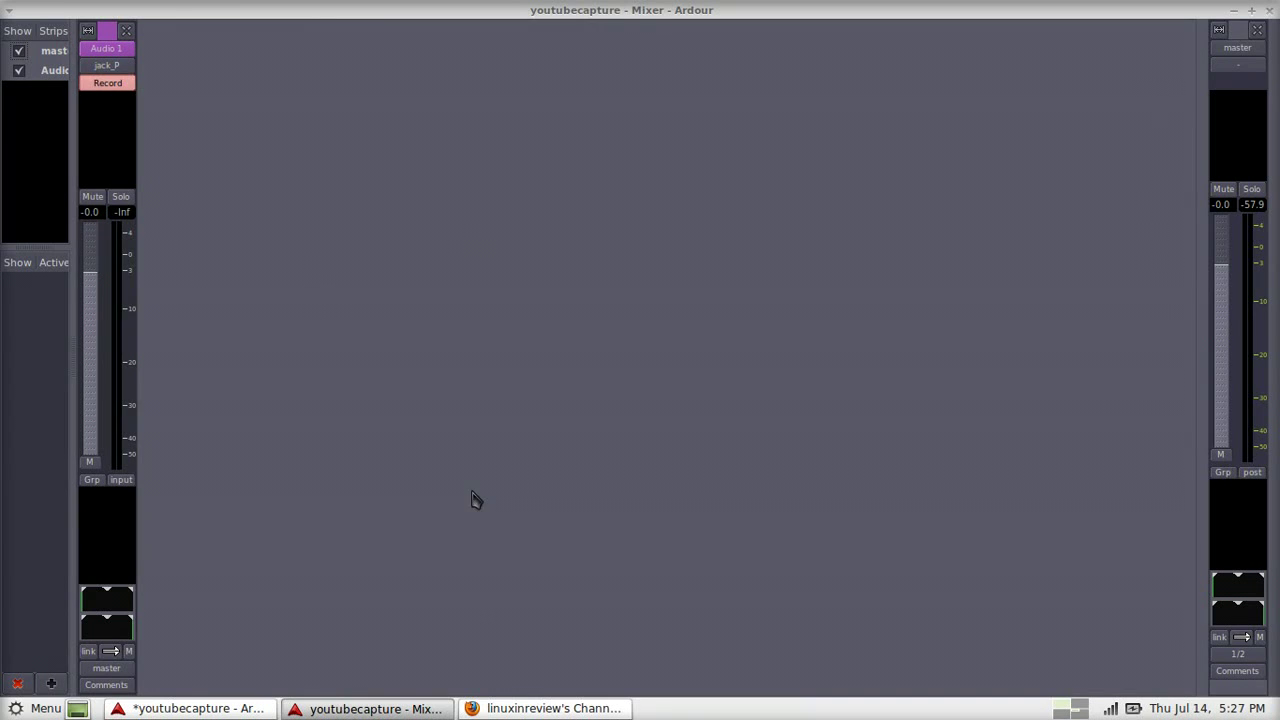
{"action": "left_click", "coordinate": [190, 708]}
{"action": "left_click", "coordinate": [305, 70]}
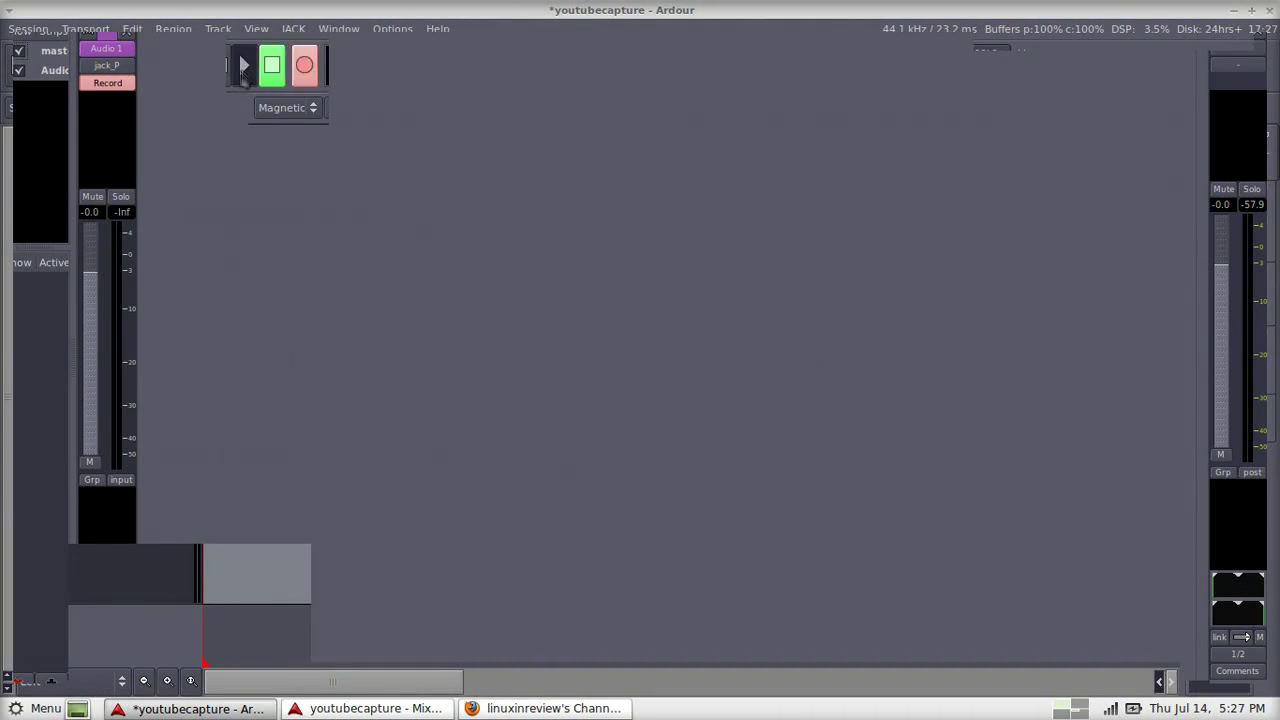
{"action": "left_click", "coordinate": [247, 68]}
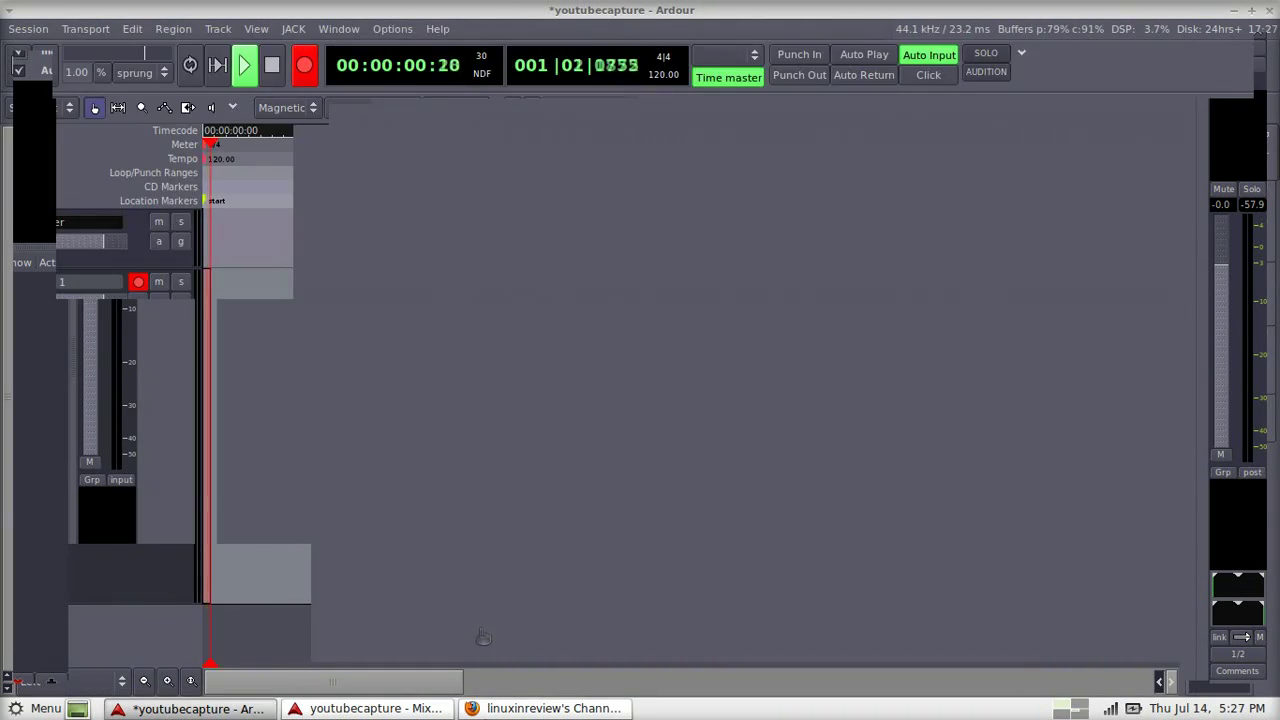
{"action": "left_click", "coordinate": [553, 708]}
{"action": "left_click", "coordinate": [375, 708]}
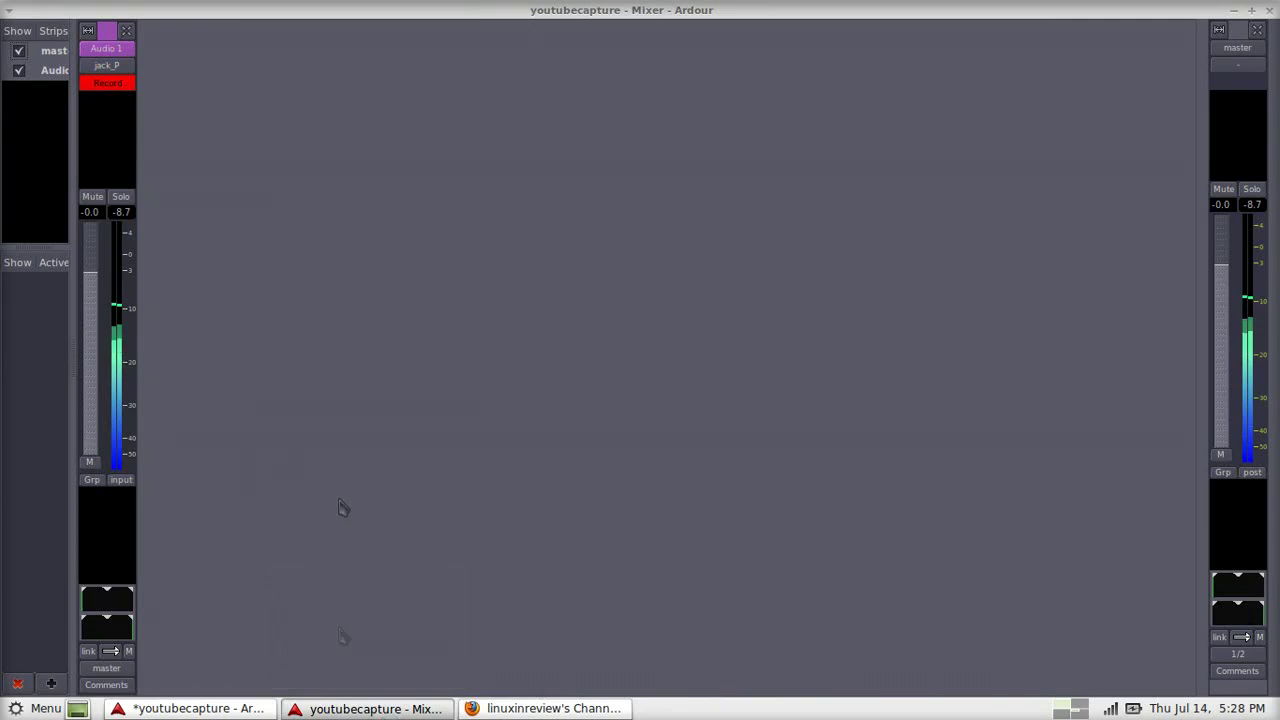
{"action": "left_click", "coordinate": [190, 708]}
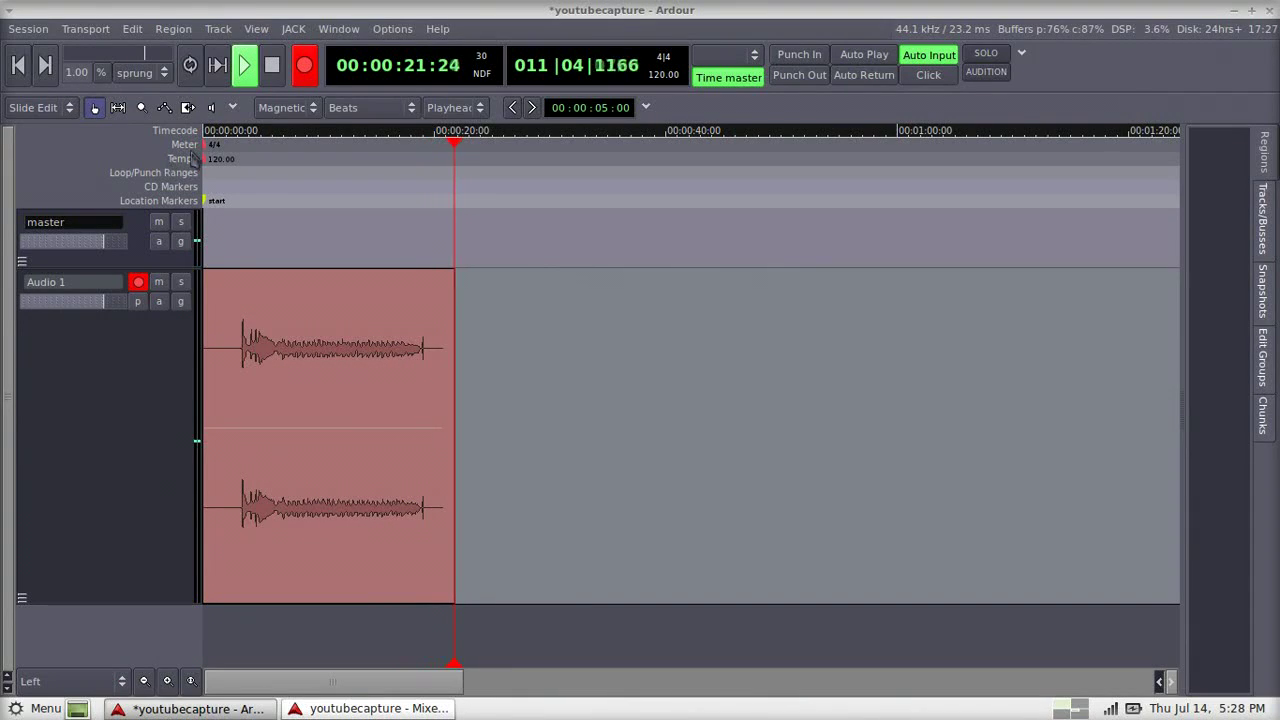
Stop recording, then play back the take from 3 seconds and stop again
{"action": "key", "text": "space"}
{"action": "left_click", "coordinate": [239, 197]}
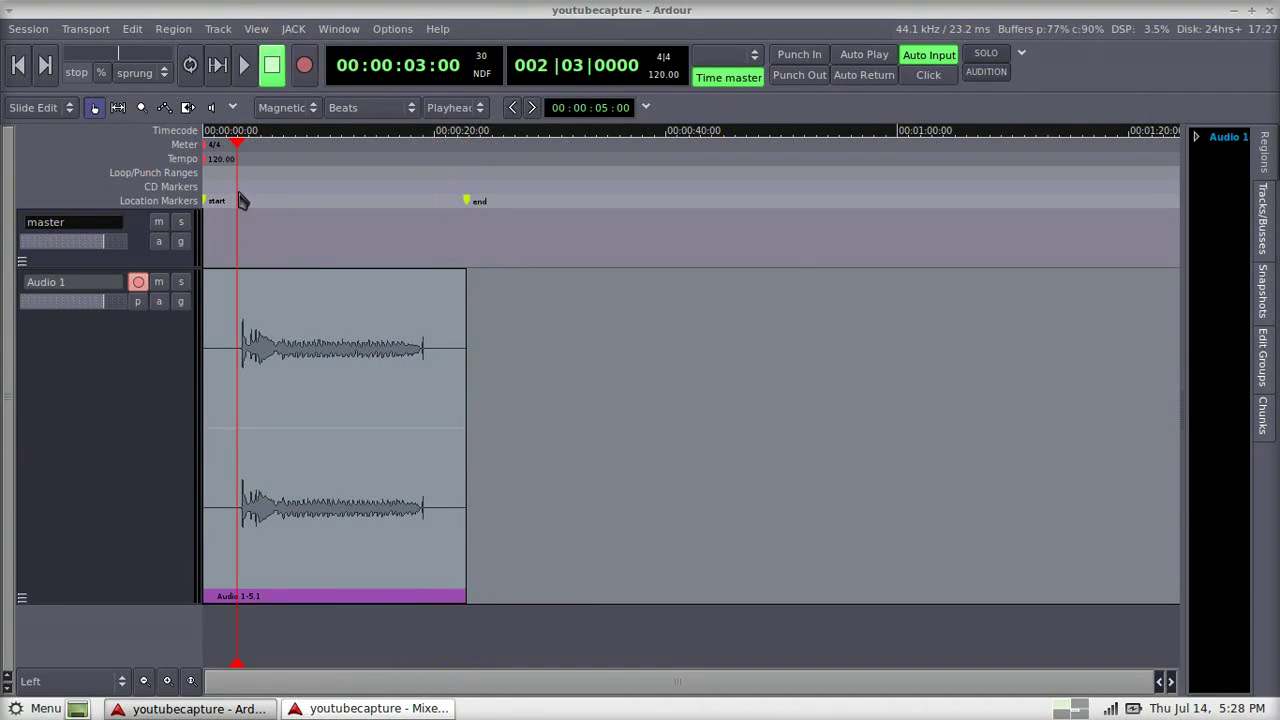
{"action": "key", "text": "space"}
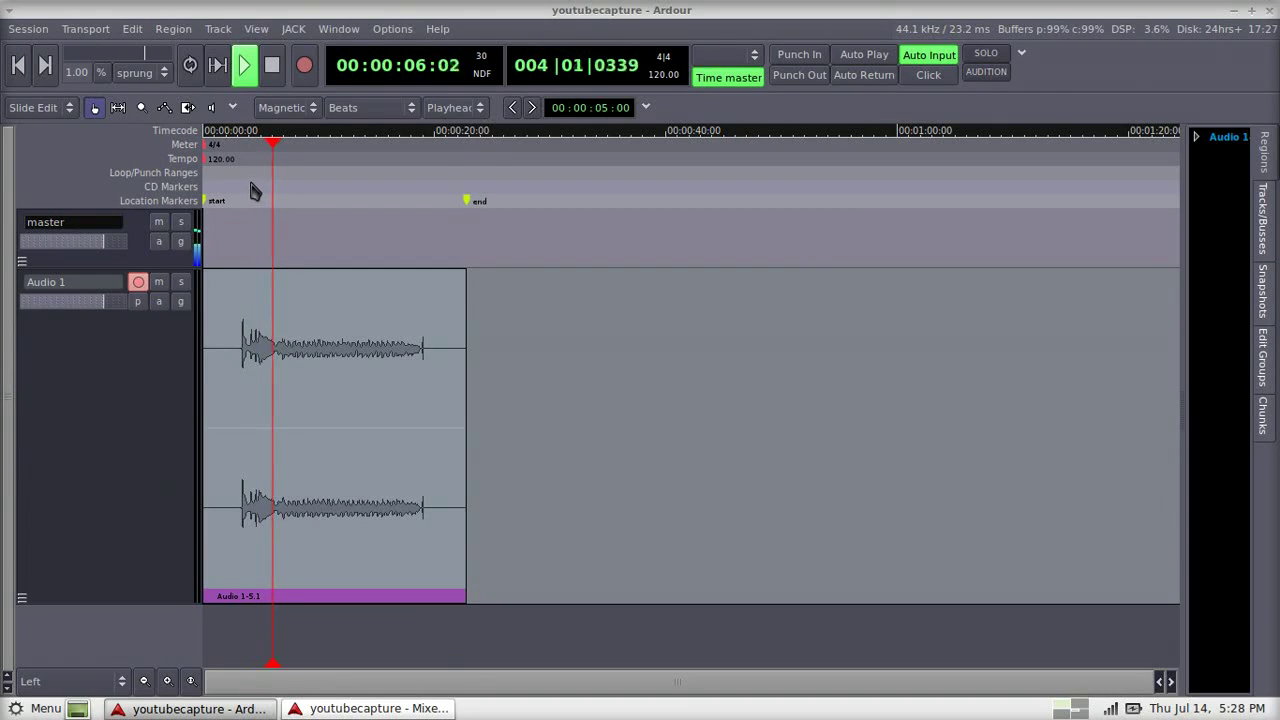
{"action": "key", "text": "space"}
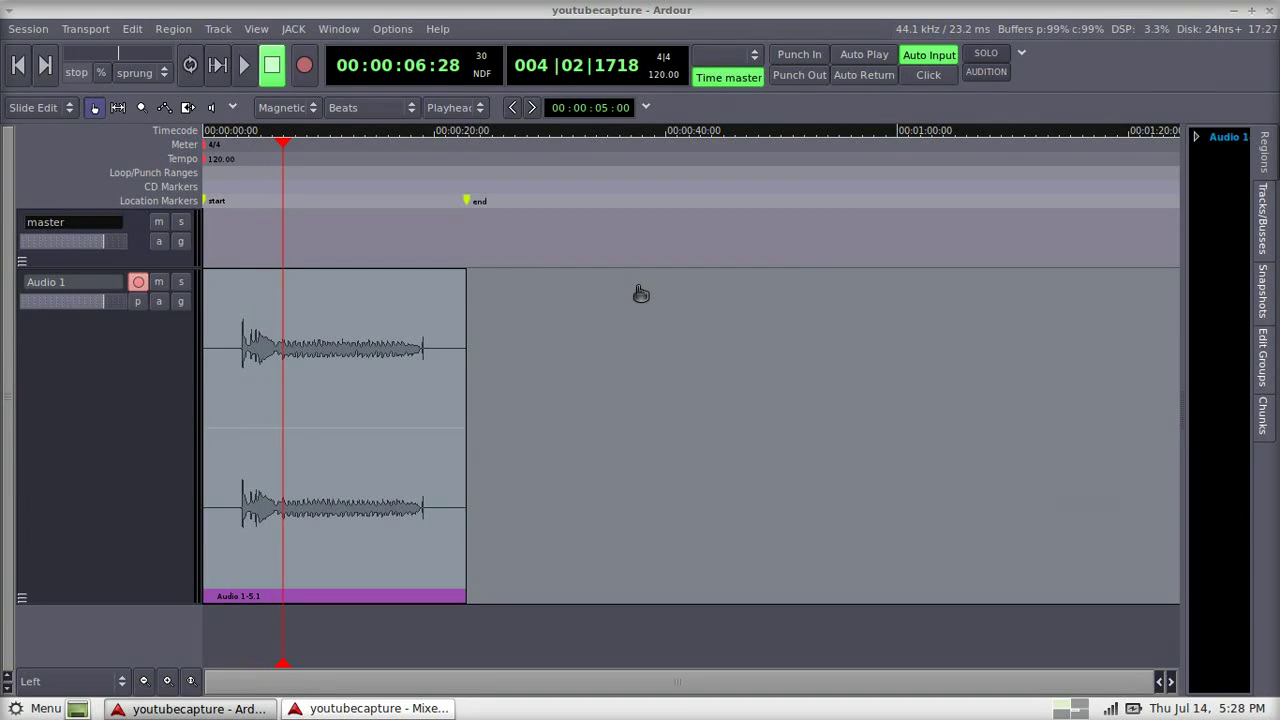